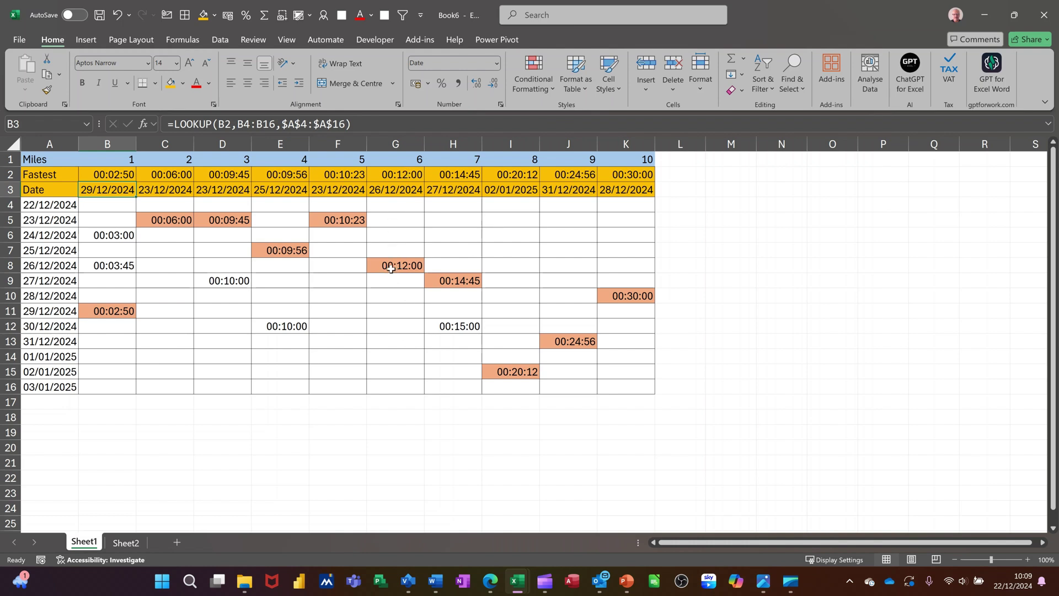
# Step: Enter the time 00:11:00 for 6 miles on 29/12/2024 in cell G11 of Sheet1
pyautogui.click(391, 312)
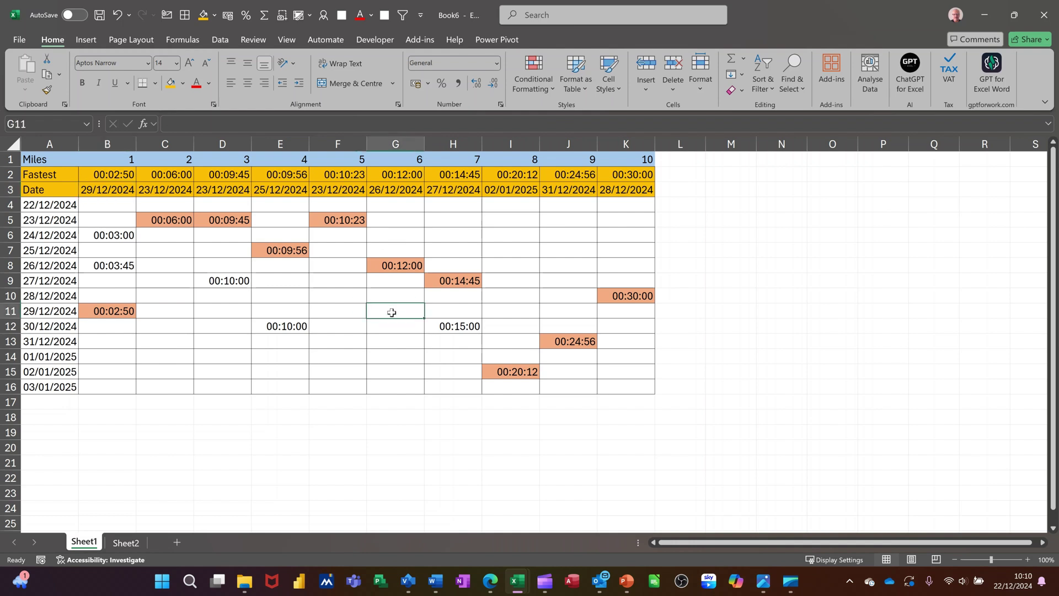
pyautogui.write('00:')
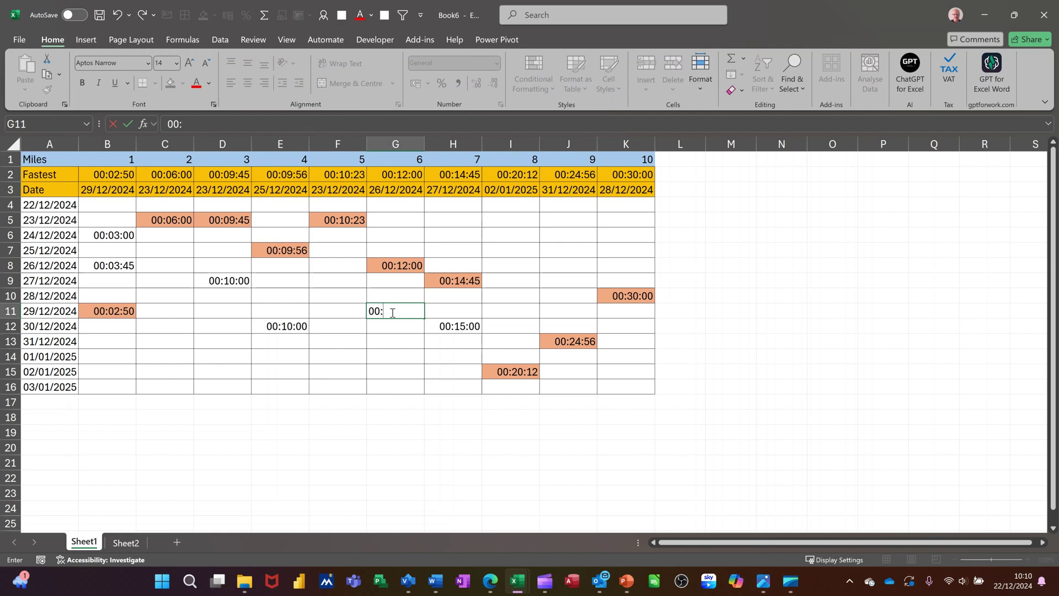
pyautogui.write('11:00')
pyautogui.press('Return')
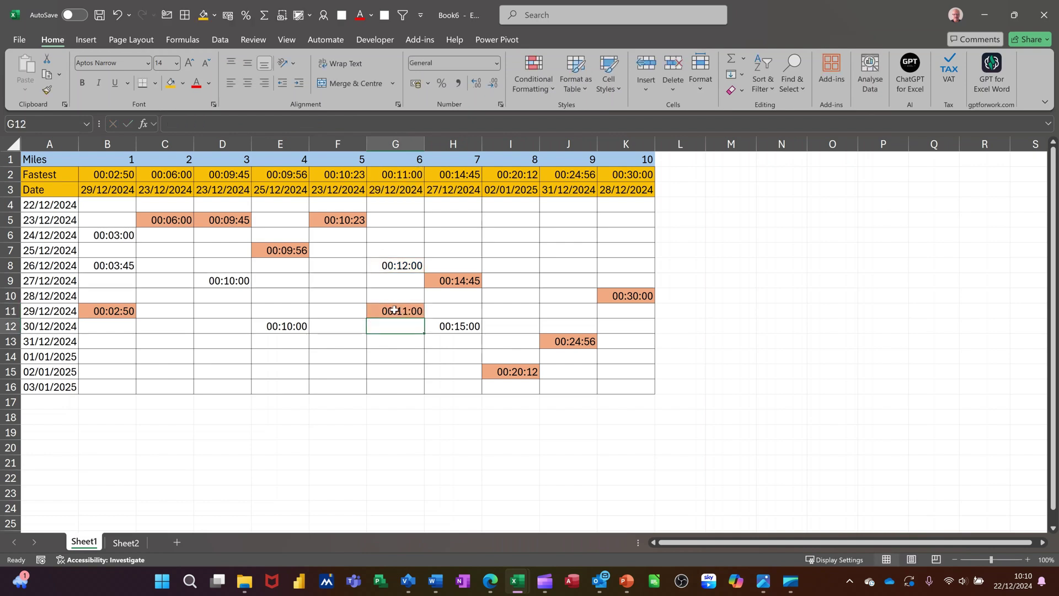
pyautogui.click(394, 310)
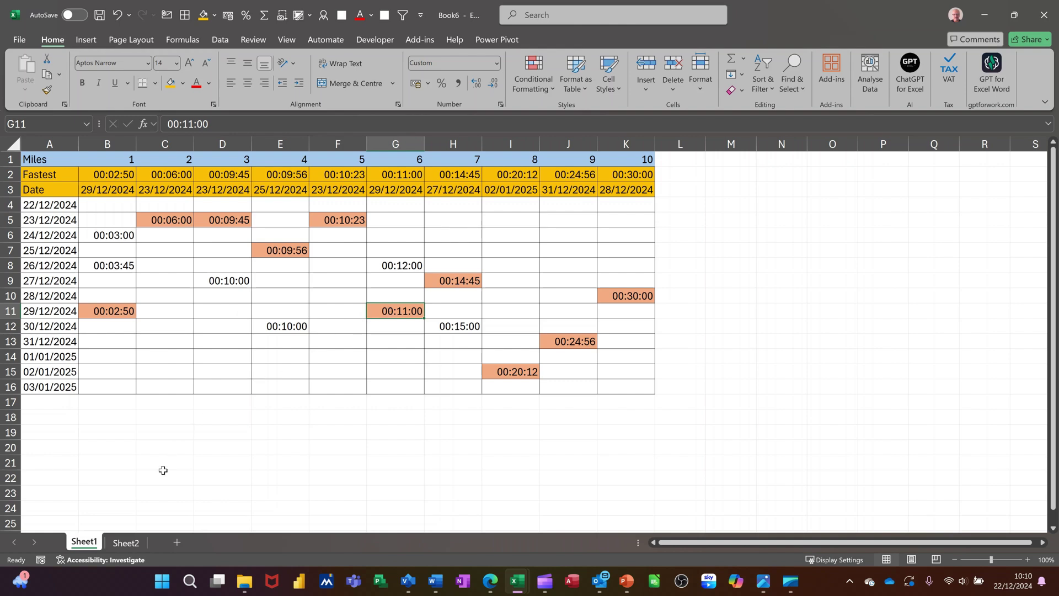
# Step: Copy the dates in A4:A16 of Sheet1 to cell A4 of Sheet2 and fit column A's width to them
pyautogui.moveTo(47, 205); pyautogui.dragTo(47, 386)
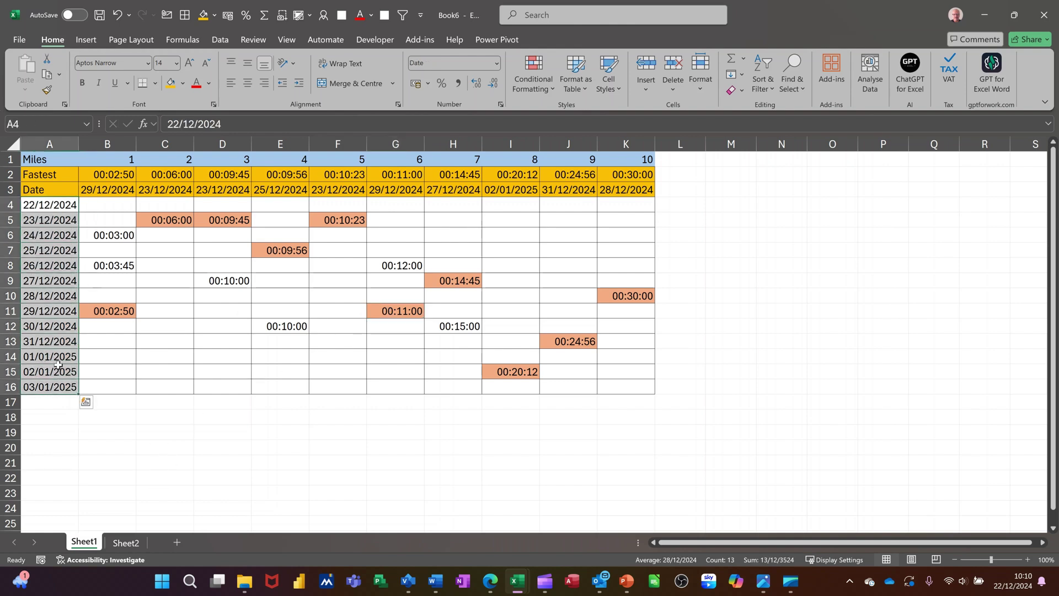
pyautogui.hotkey('ctrl', 'c')
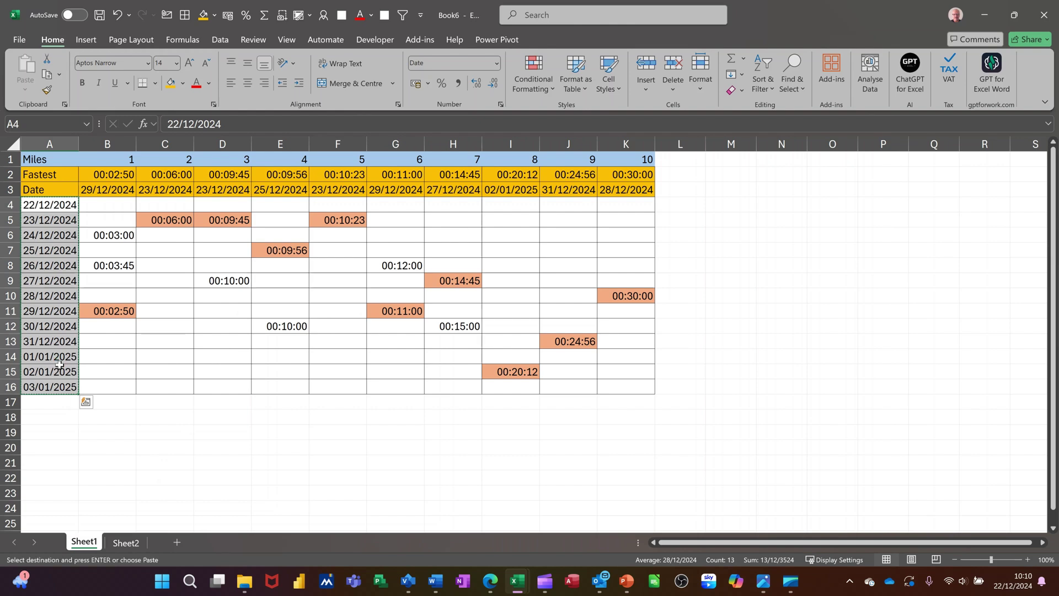
pyautogui.click(121, 543)
pyautogui.click(36, 204)
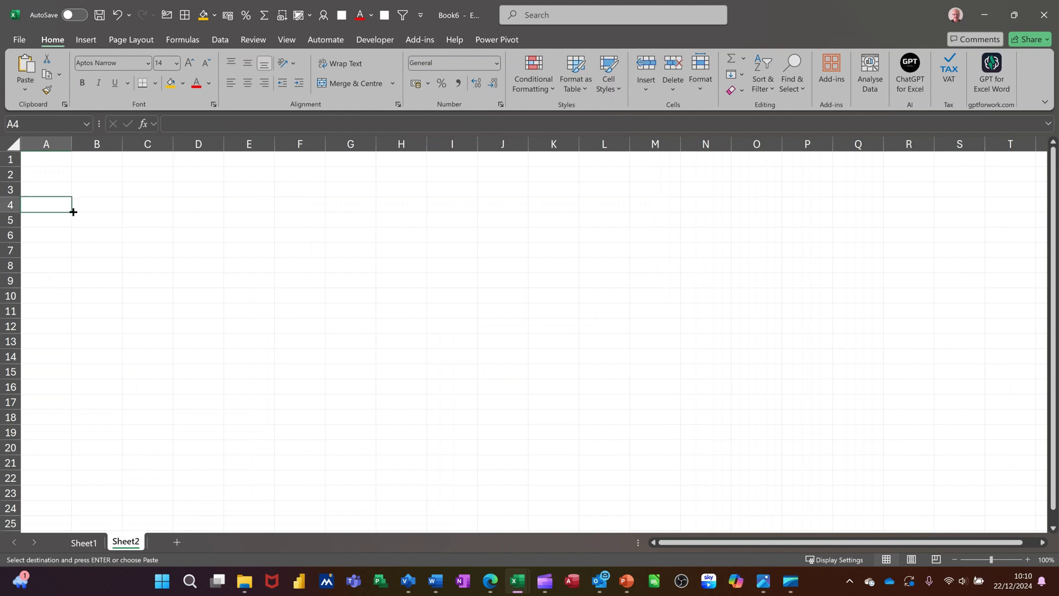
pyautogui.hotkey('ctrl', 'v')
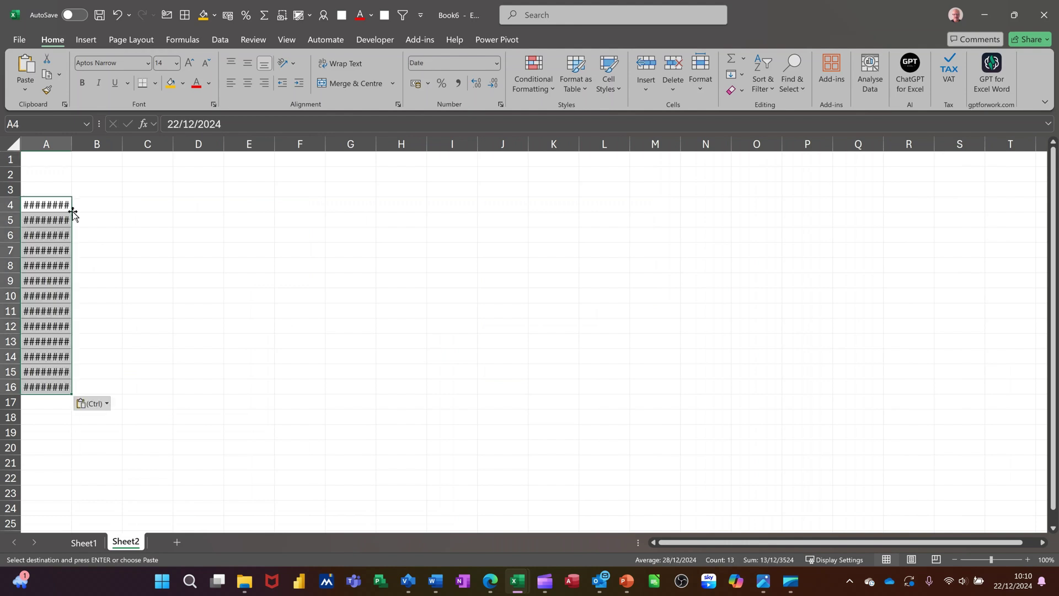
pyautogui.doubleClick(71, 145)
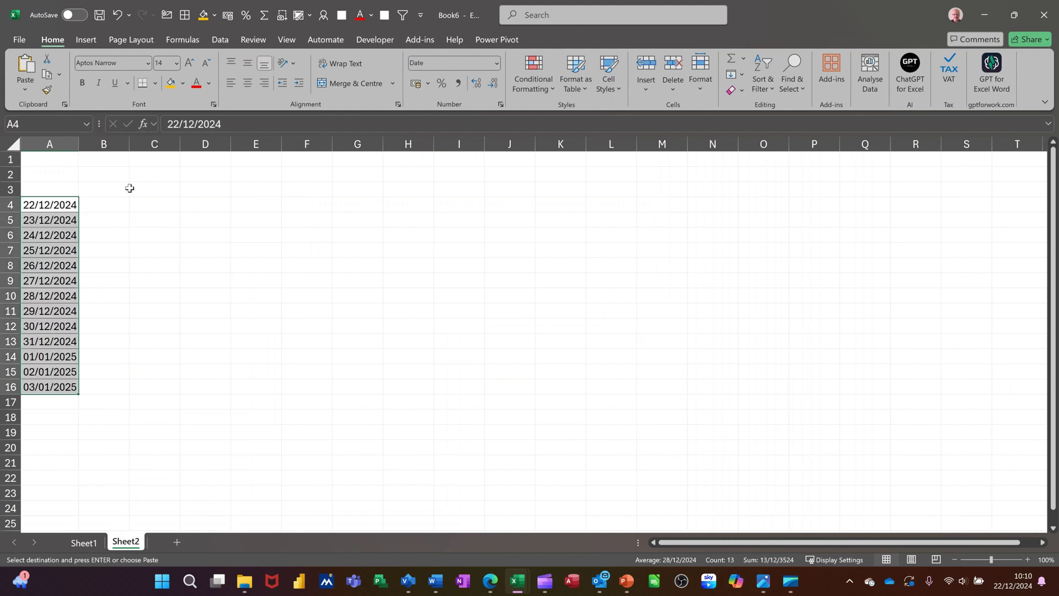
# Step: Copy the Miles header row A1:K1 from Sheet1 to cell A1 of Sheet2
pyautogui.click(82, 542)
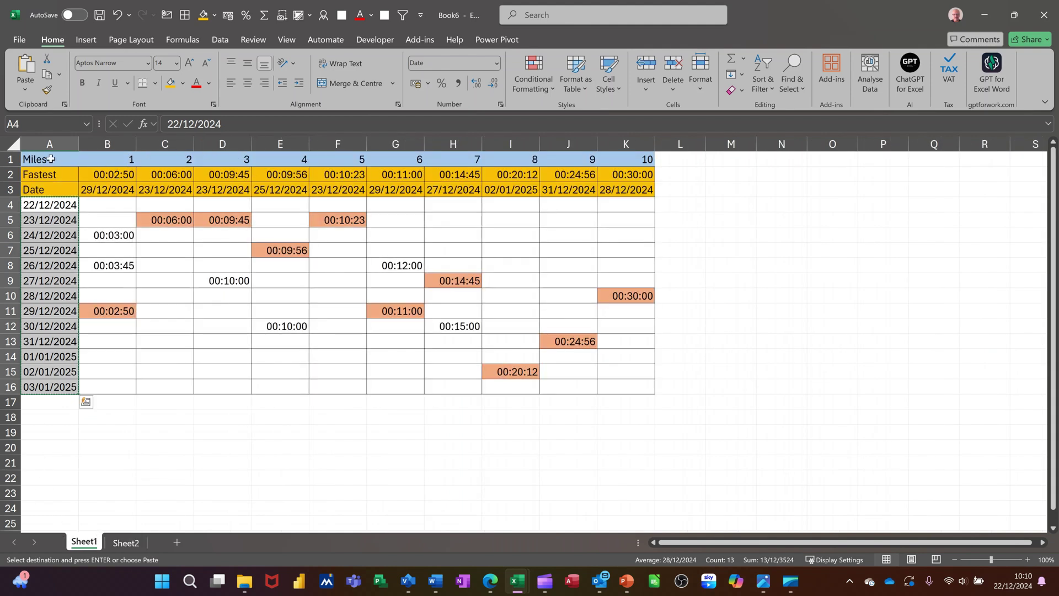
pyautogui.moveTo(51, 160); pyautogui.dragTo(613, 164)
pyautogui.hotkey('ctrl', 'c')
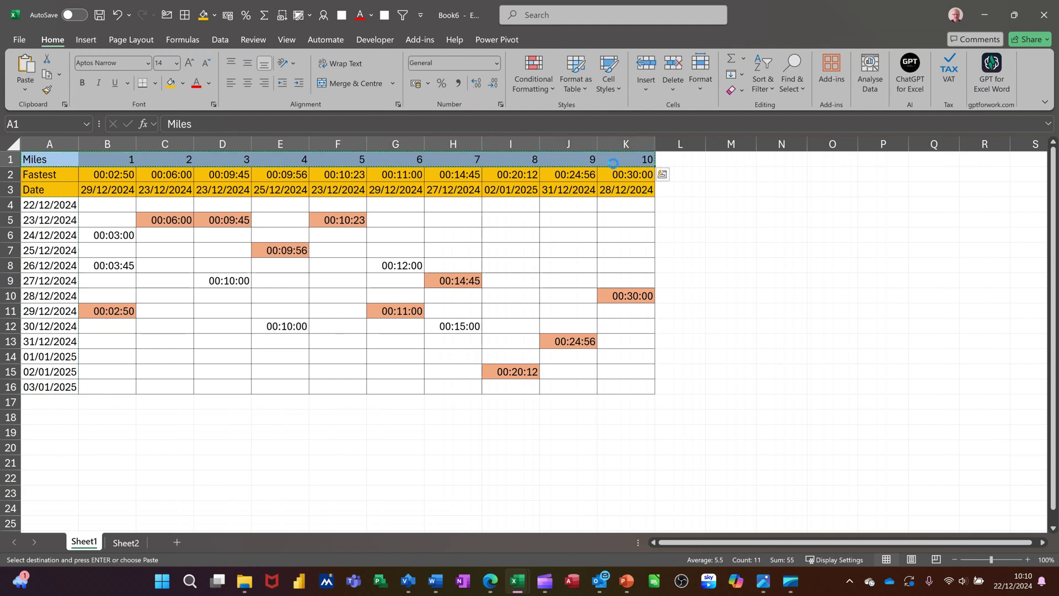
pyautogui.click(125, 542)
pyautogui.click(48, 158)
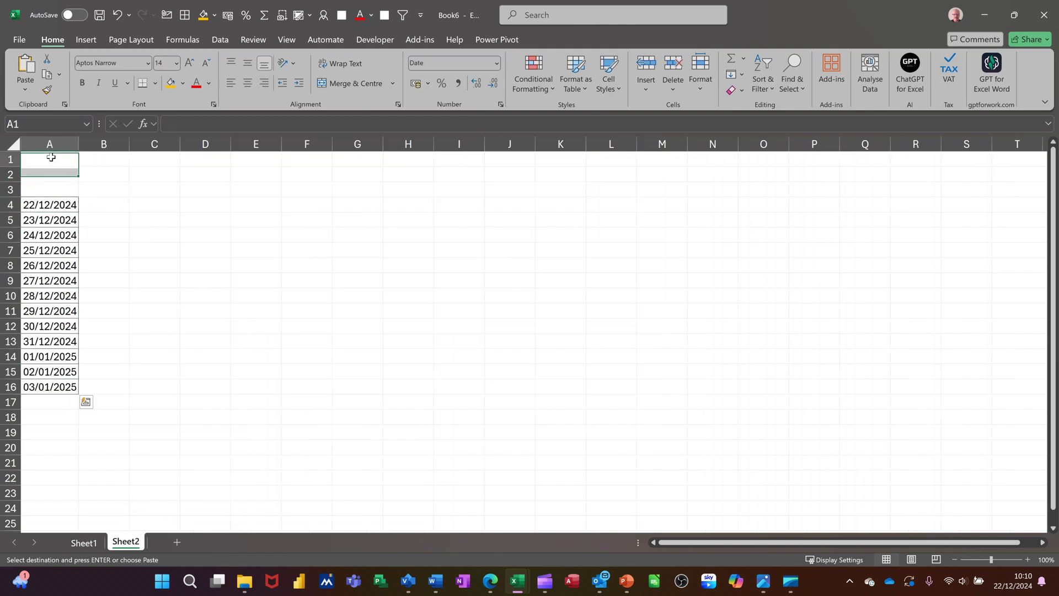
pyautogui.hotkey('ctrl', 'v')
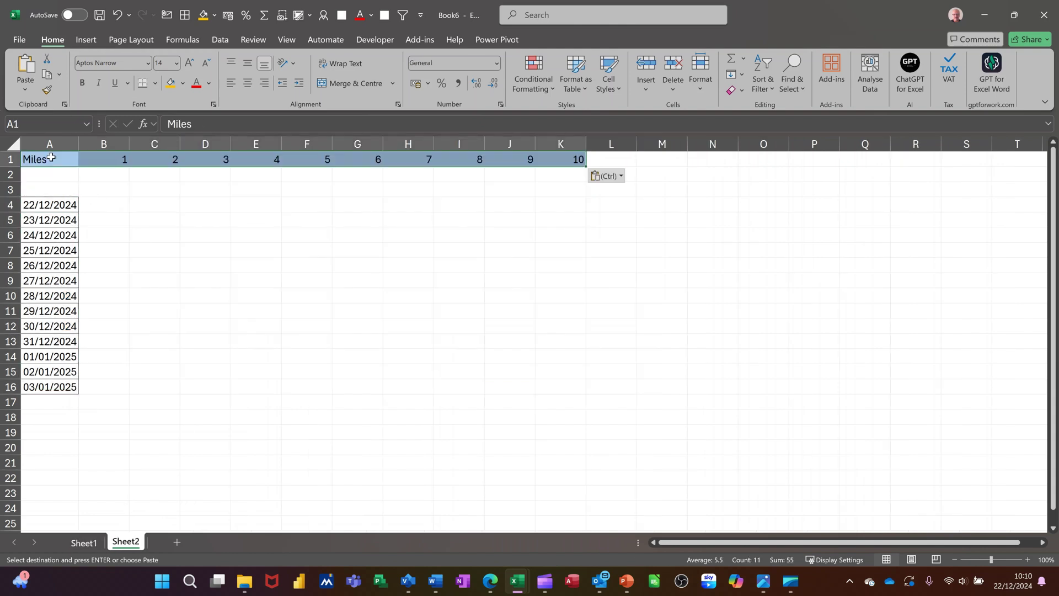
# Step: Copy the Fastest and Date labels in A2:A3 from Sheet1 to cell A2 of Sheet2
pyautogui.click(53, 175)
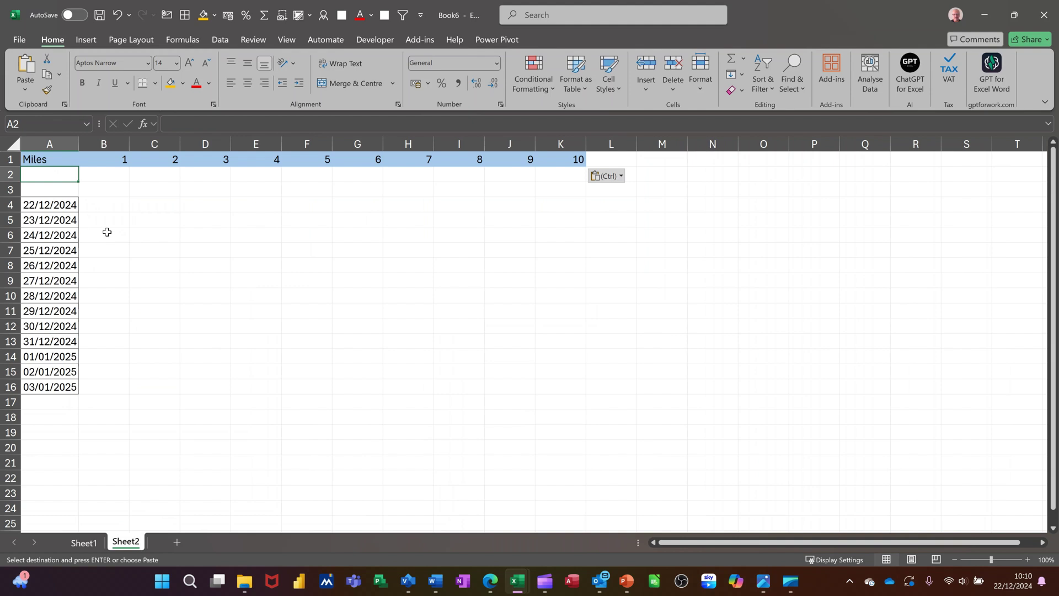
pyautogui.click(84, 543)
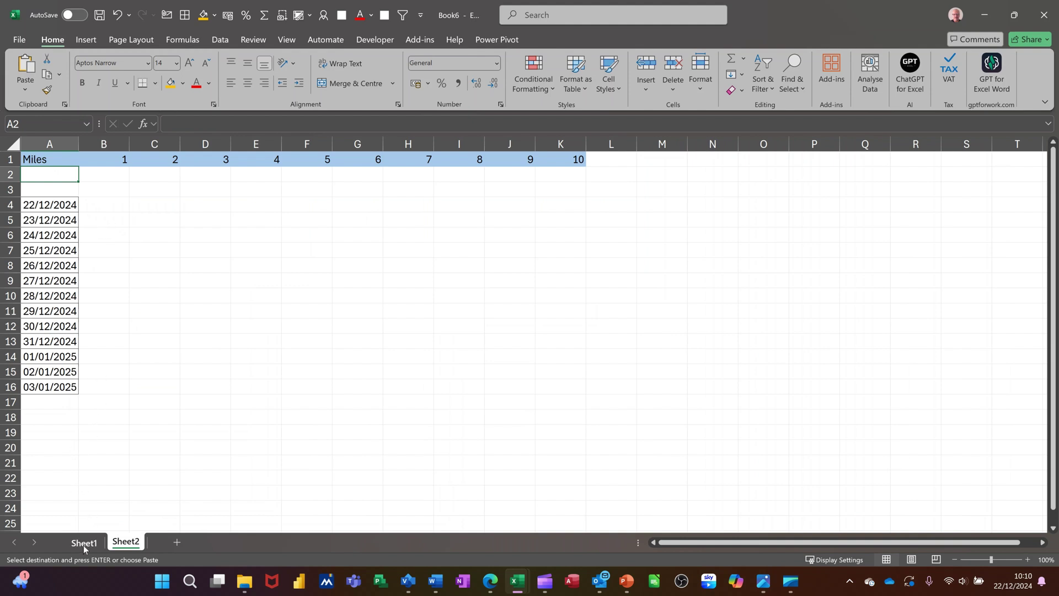
pyautogui.moveTo(47, 174); pyautogui.dragTo(45, 182)
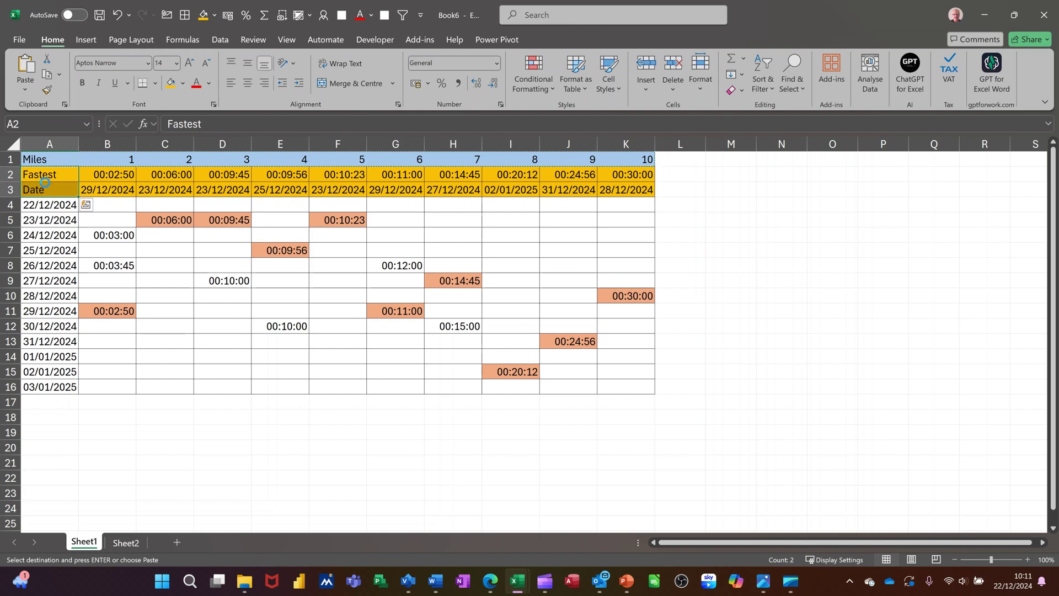
pyautogui.hotkey('ctrl', 'c')
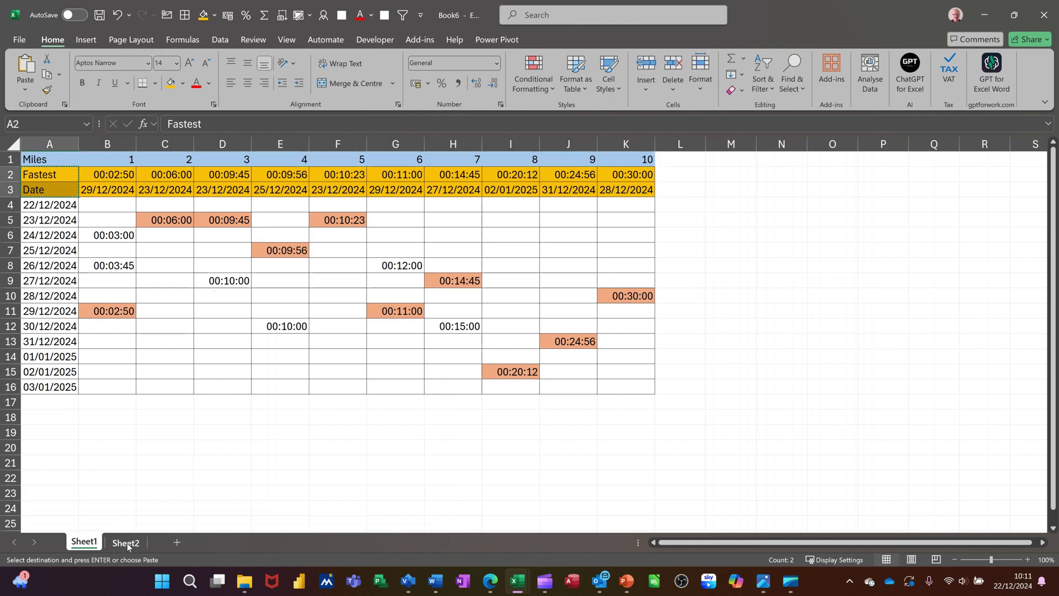
pyautogui.click(127, 543)
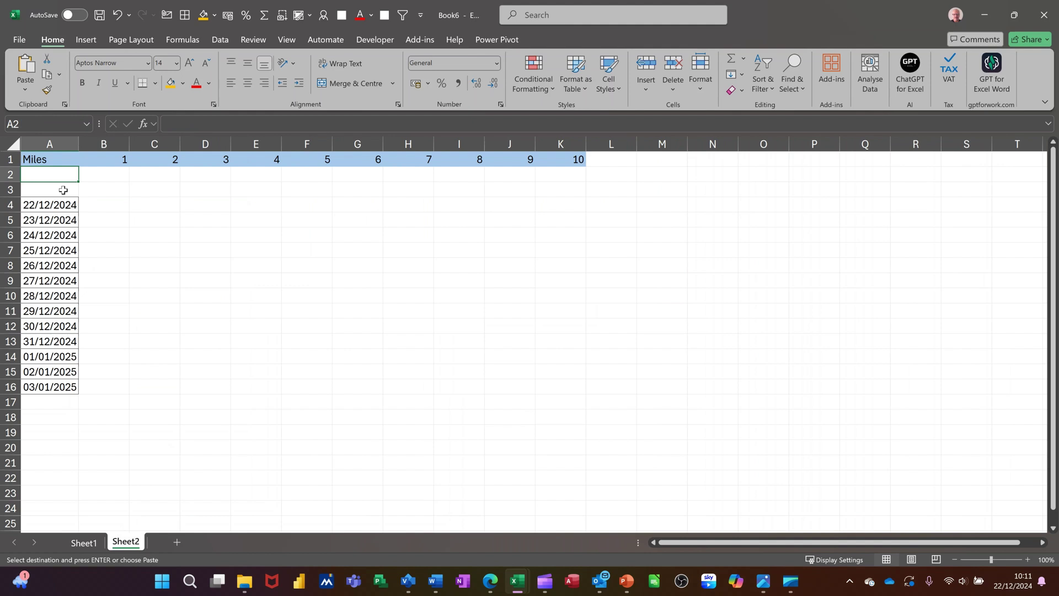
pyautogui.hotkey('ctrl', 'v')
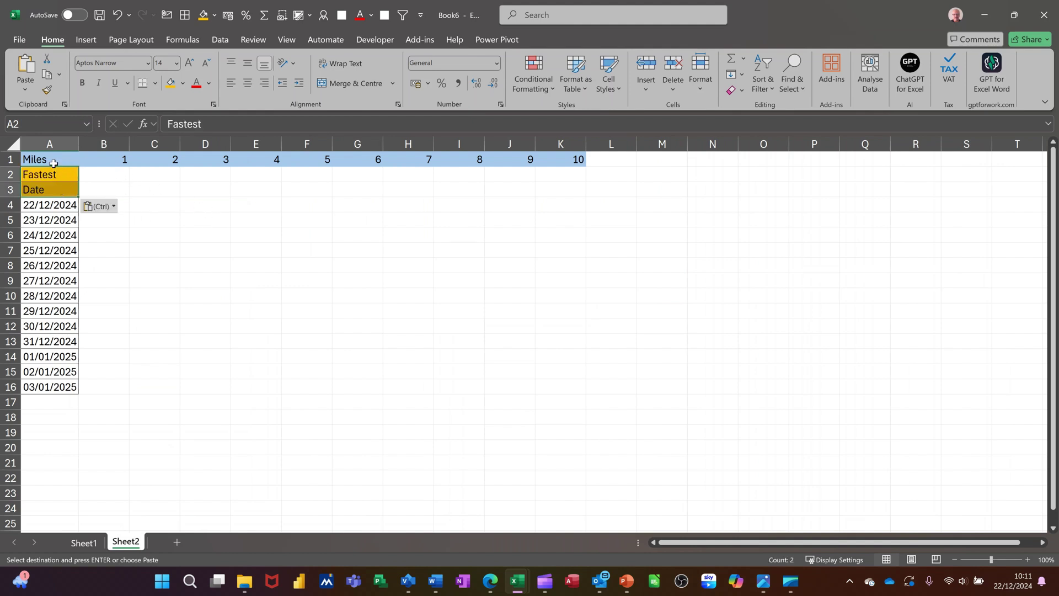
# Step: Add borders to all cells of A1:K16 and fill B2:K3 with the same gold colour as the labels
pyautogui.moveTo(51, 161); pyautogui.dragTo(546, 389)
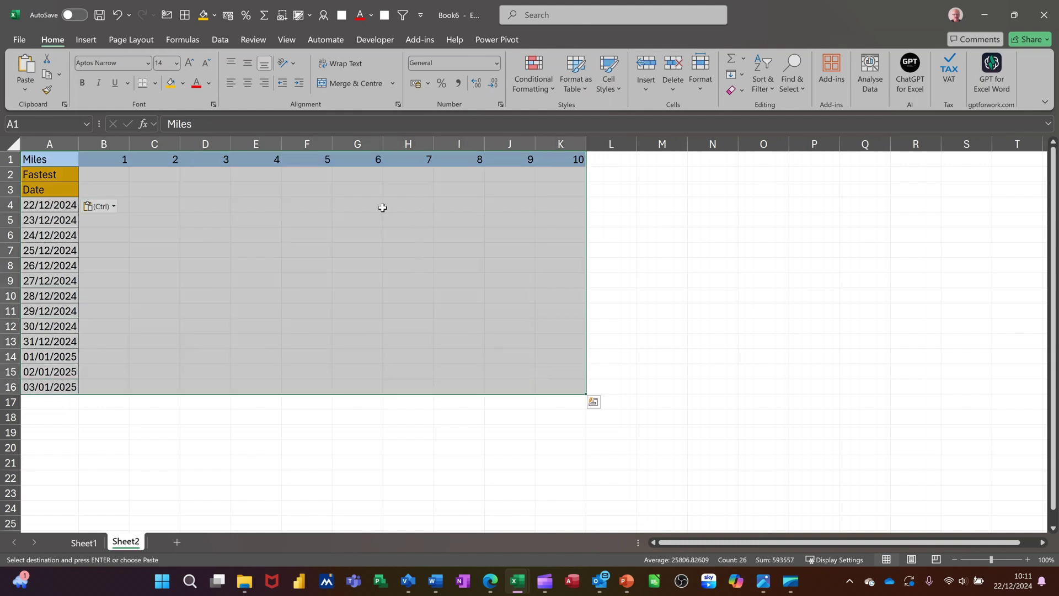
pyautogui.click(185, 14)
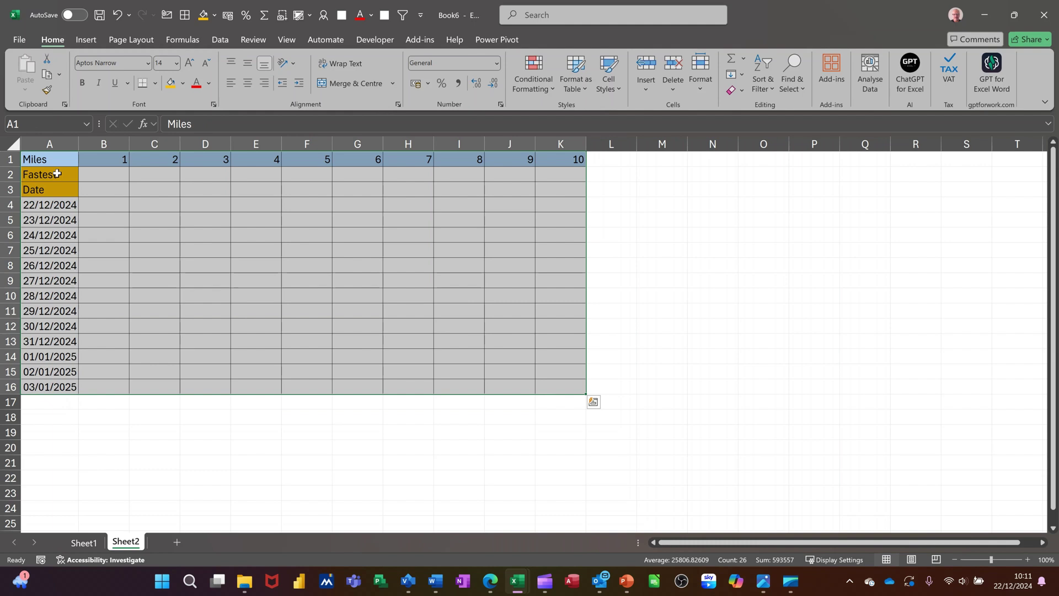
pyautogui.moveTo(94, 174); pyautogui.dragTo(551, 189)
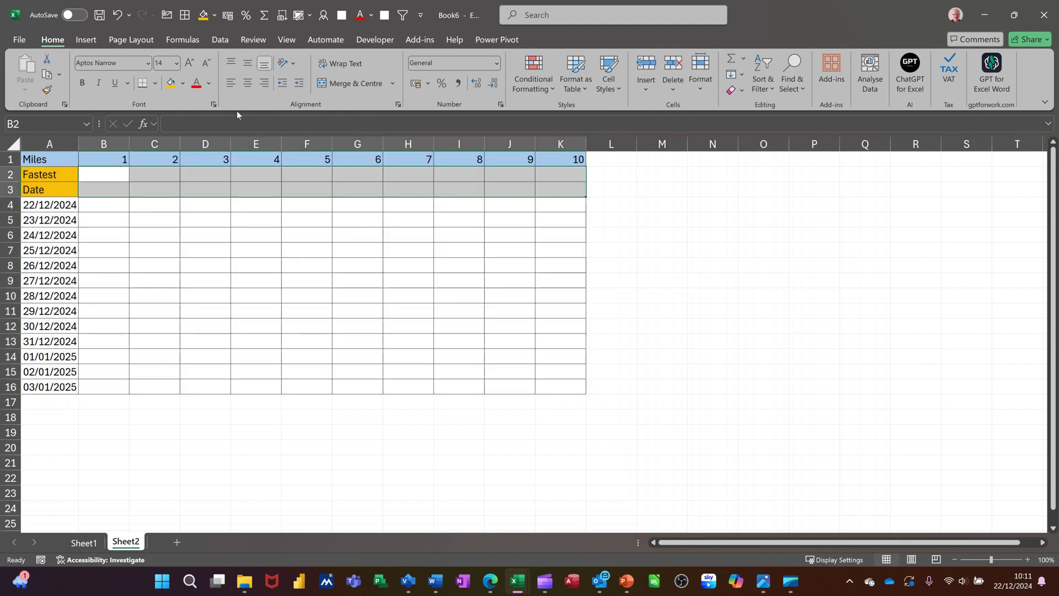
pyautogui.click(171, 82)
pyautogui.click(131, 219)
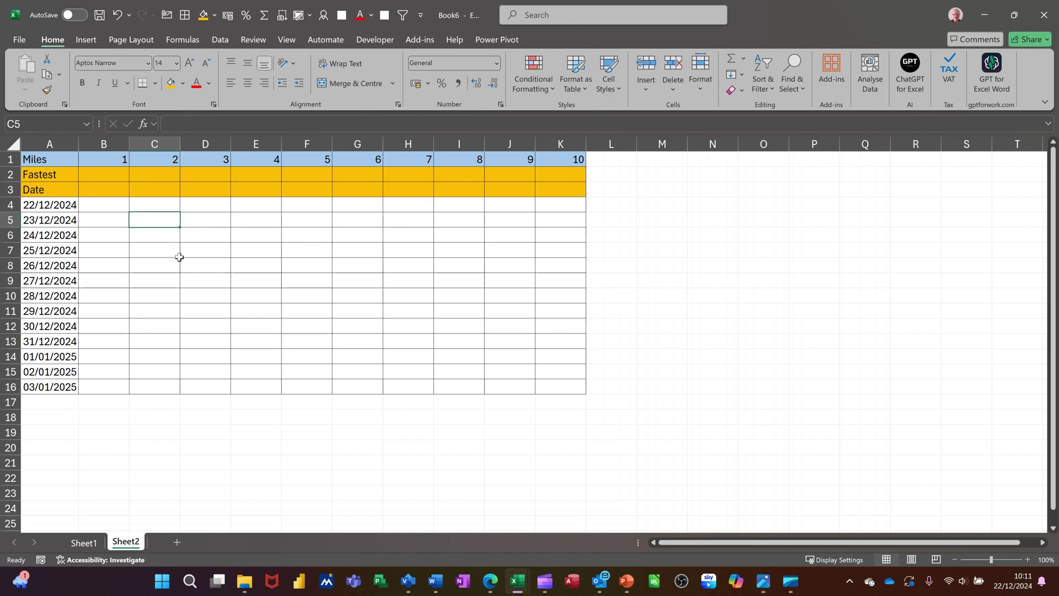
# Step: Name the date range A4:A16 on Sheet2 "dates"
pyautogui.moveTo(49, 209); pyautogui.dragTo(49, 388)
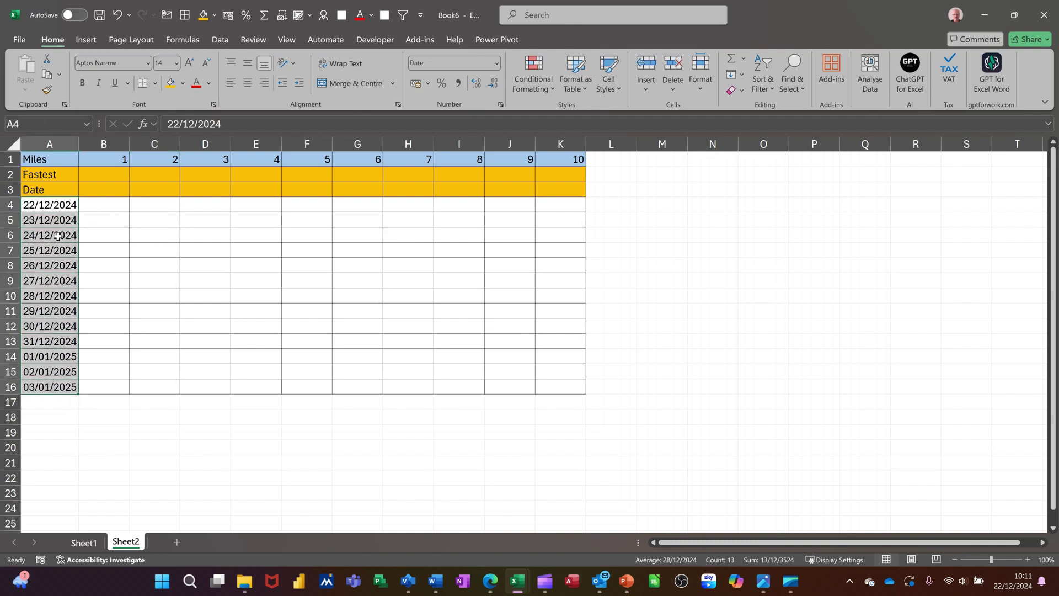
pyautogui.click(40, 124)
pyautogui.write('dates')
pyautogui.press('Return')
pyautogui.click(110, 176)
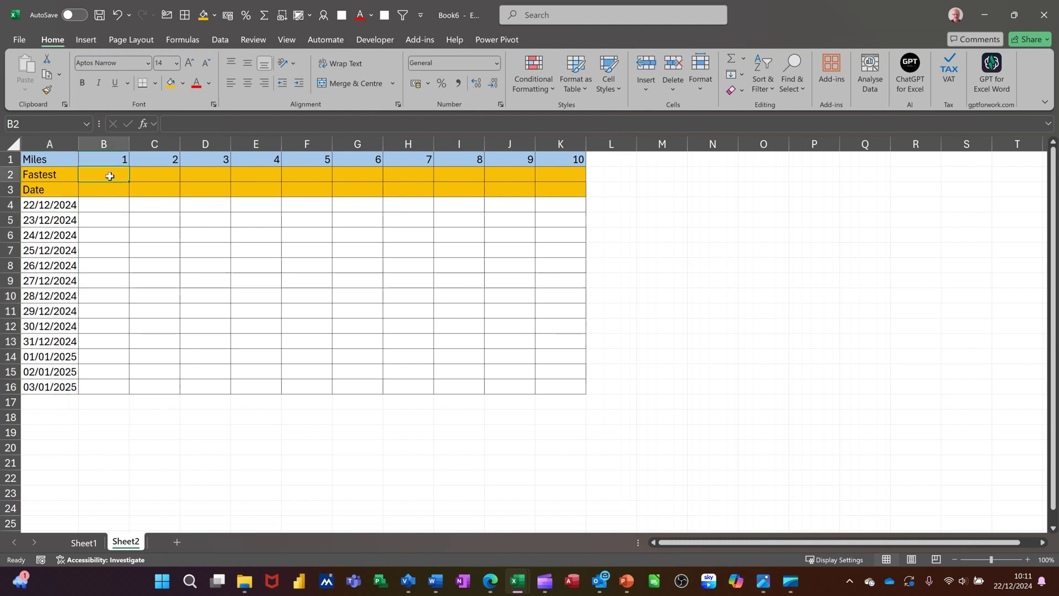
# Step: Enter the 1-mile times 00:02:38 for 25/12/2024 in B7 and 00:03:00 for 28/12/2024 in B10
pyautogui.click(107, 251)
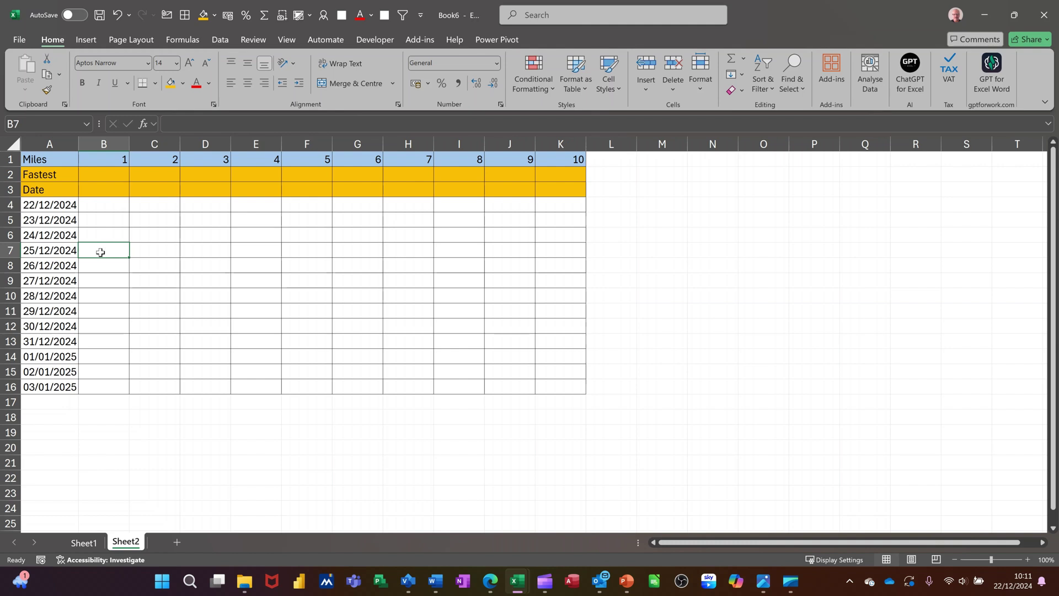
pyautogui.write('00')
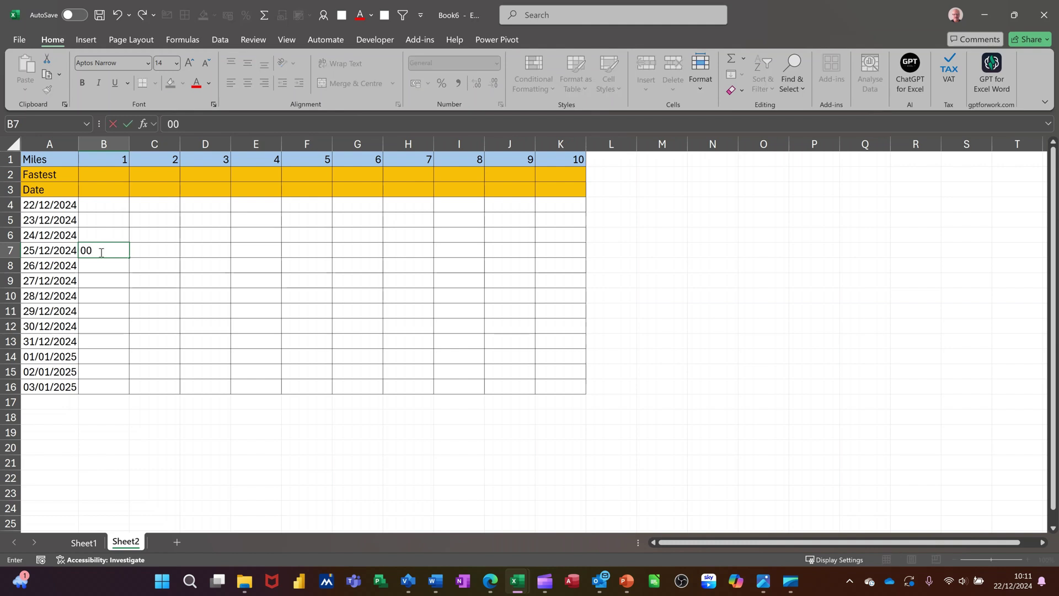
pyautogui.write(':02:38')
pyautogui.press('Return')
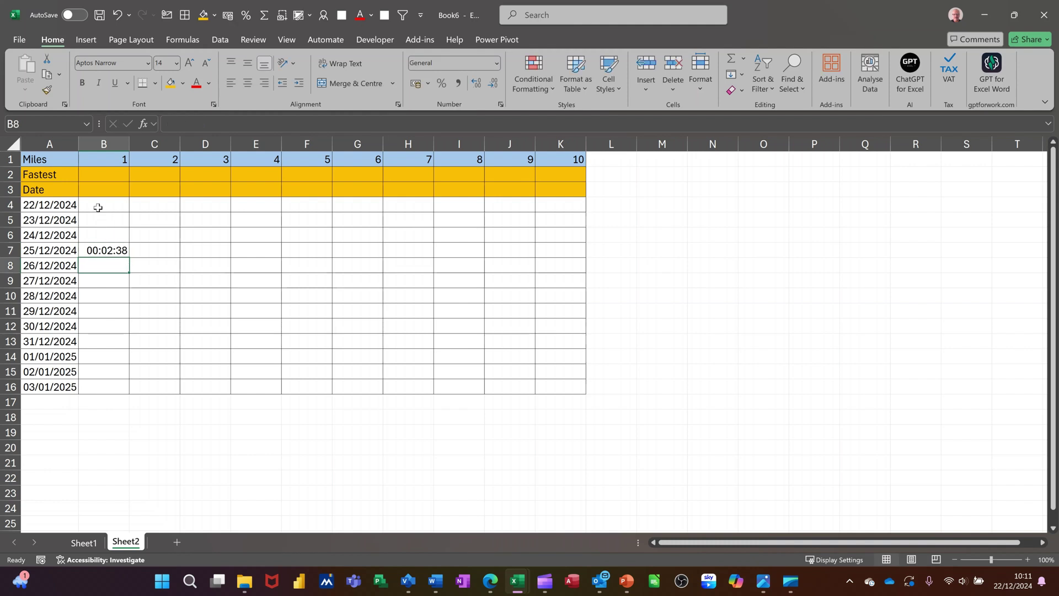
pyautogui.click(98, 172)
pyautogui.click(103, 296)
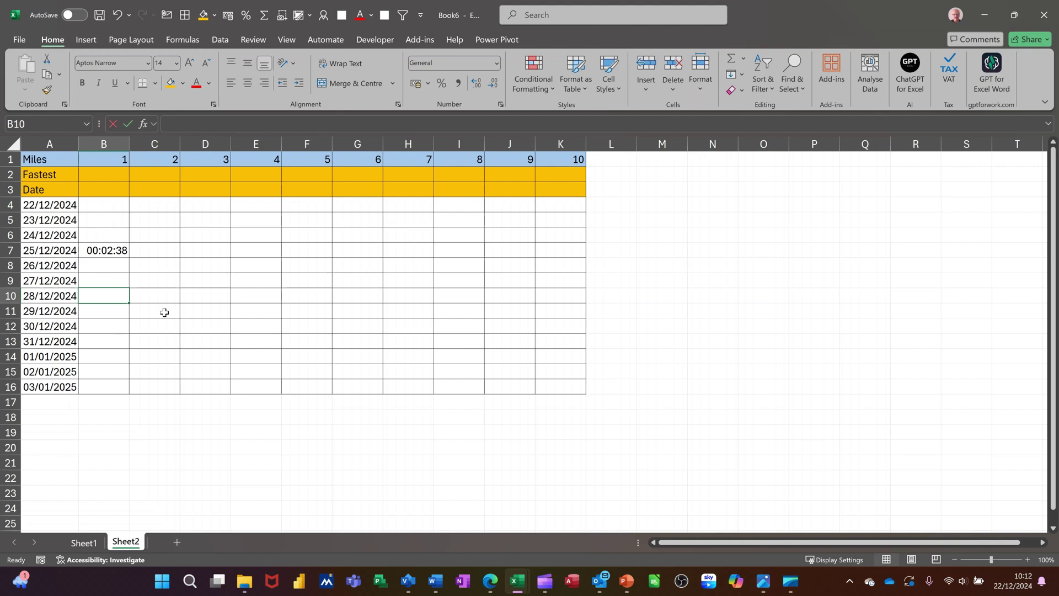
pyautogui.write('00:')
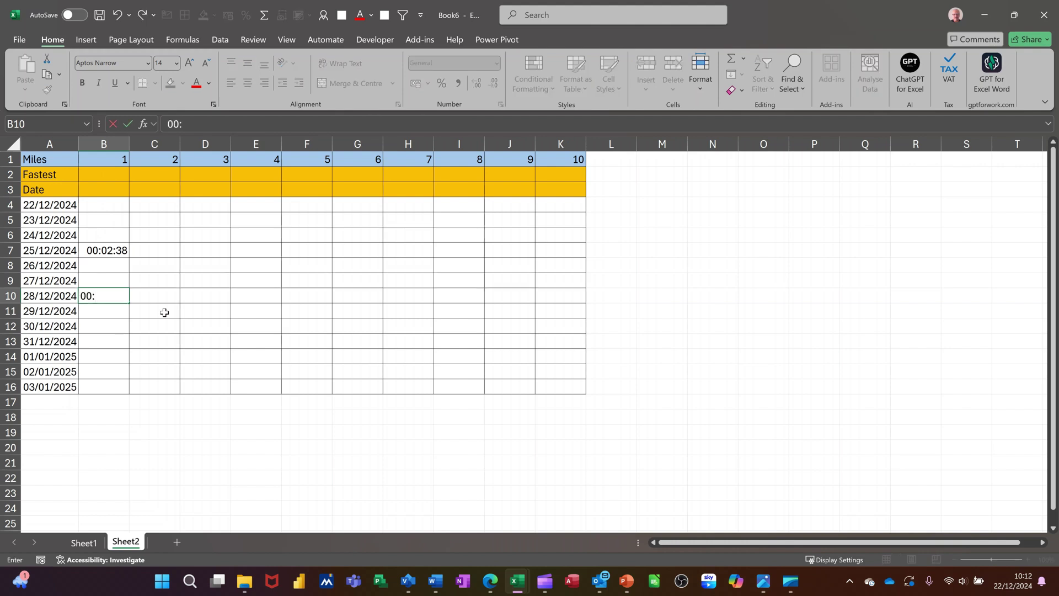
pyautogui.write('03:00')
pyautogui.press('Return')
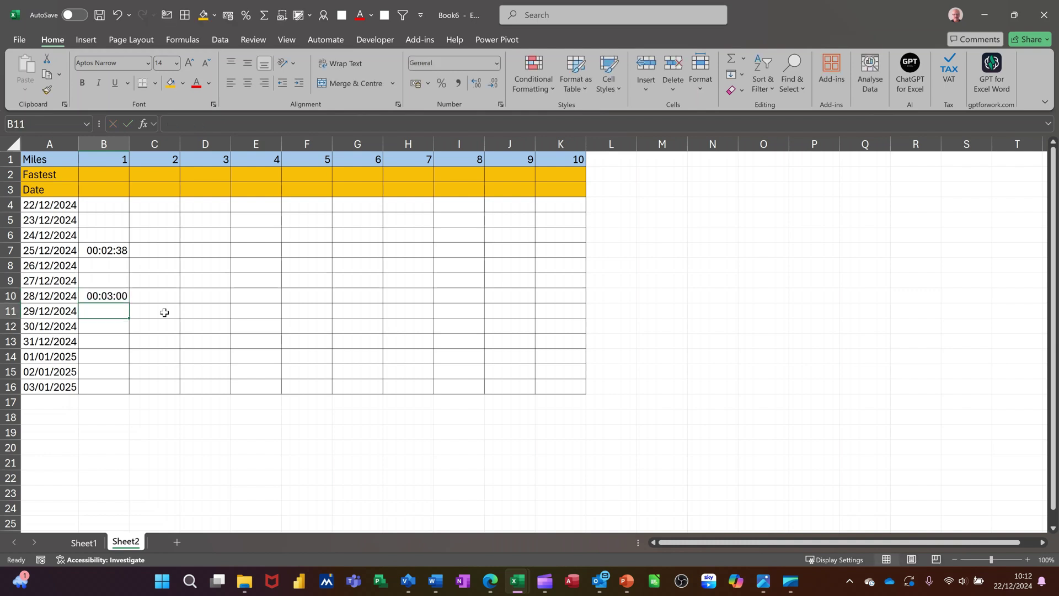
# Step: Enter the formula =MIN(B4:B16) in B2 to find the fastest 1-mile time
pyautogui.click(104, 174)
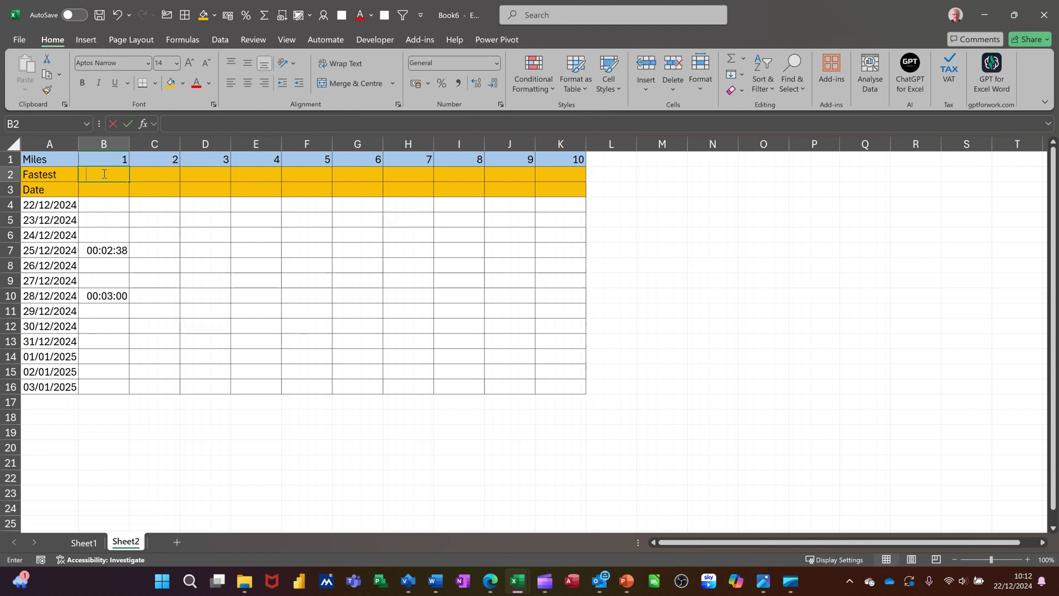
pyautogui.write('=min')
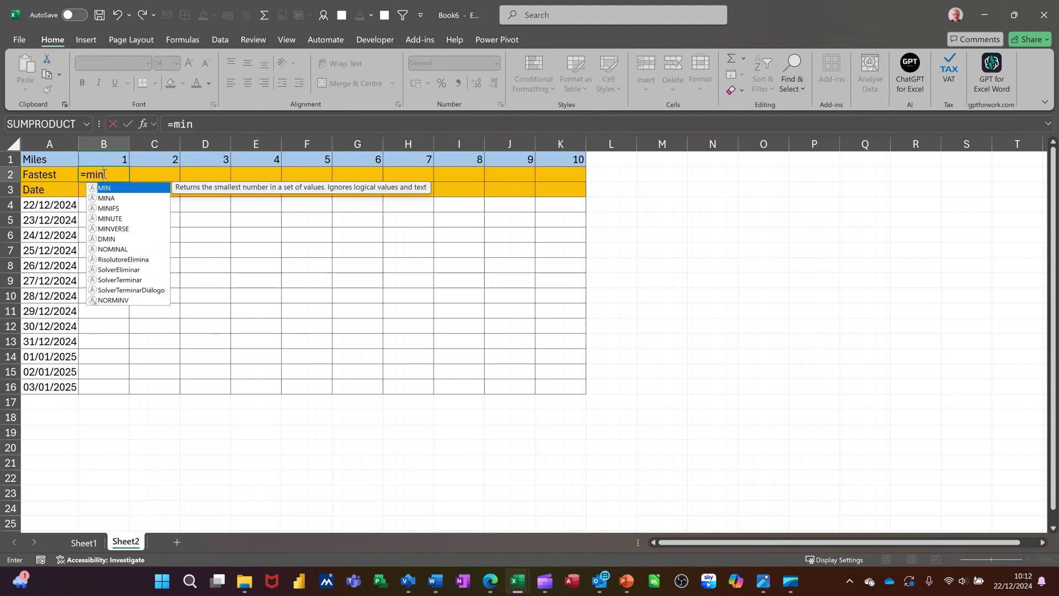
pyautogui.write('(')
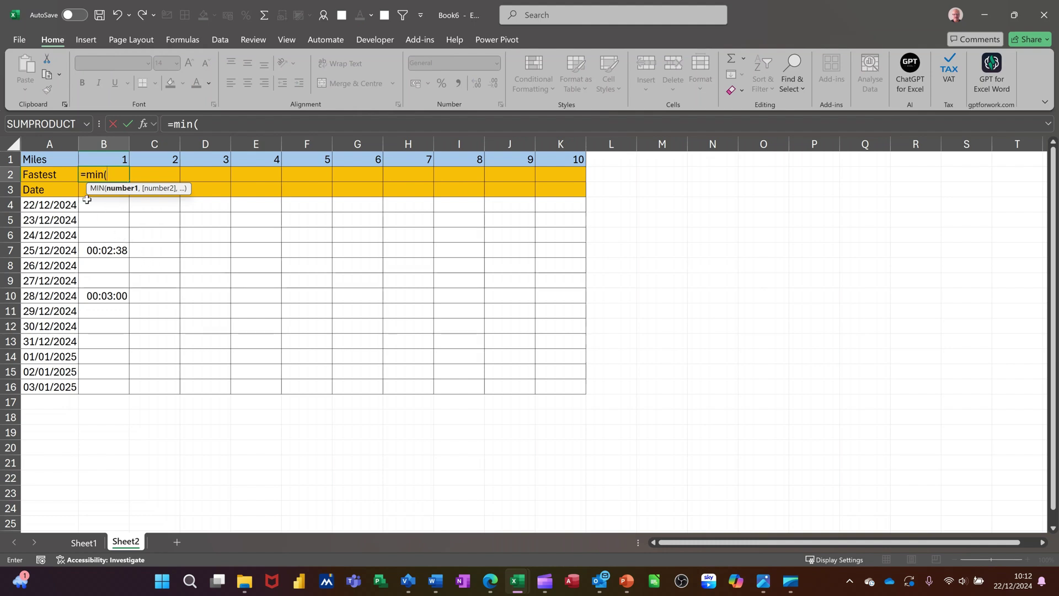
pyautogui.moveTo(89, 203); pyautogui.dragTo(102, 380)
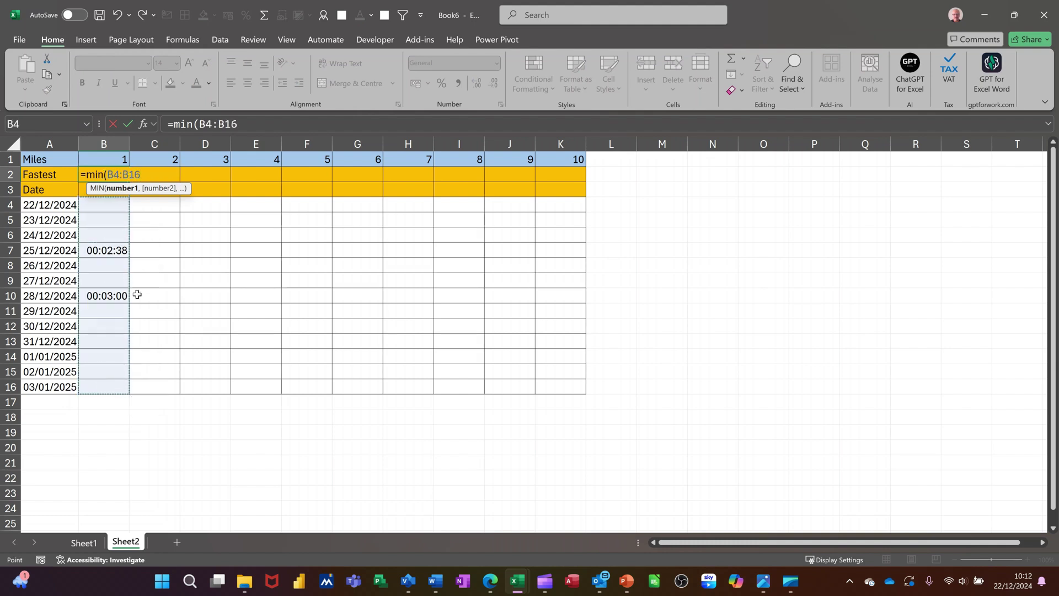
pyautogui.click(128, 123)
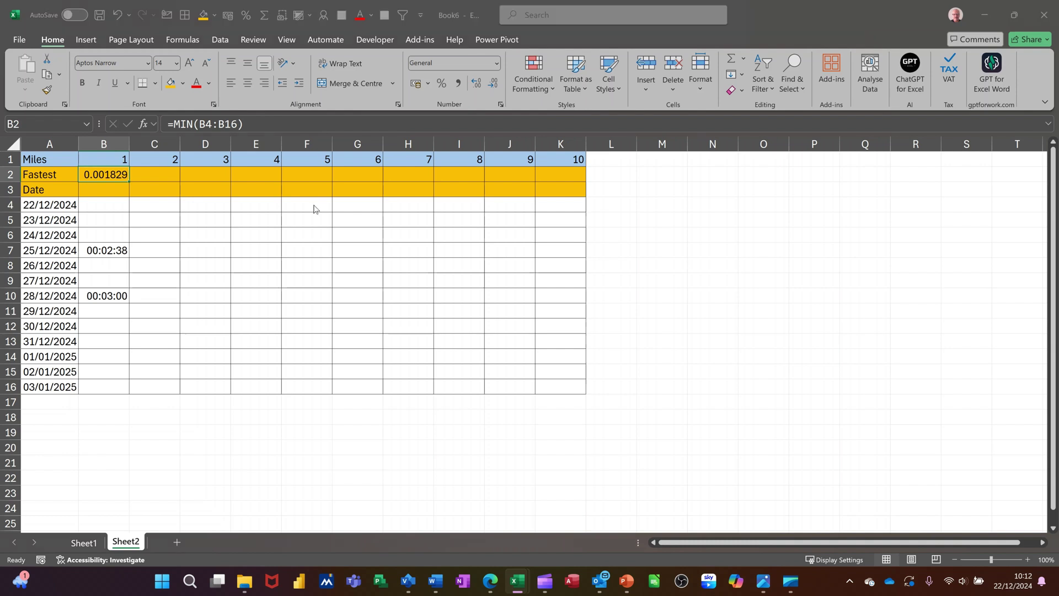
# Step: Format B2 as Time with the *13:30:55 type and fill its formula across to K2
pyautogui.hotkey('ctrl', '1')
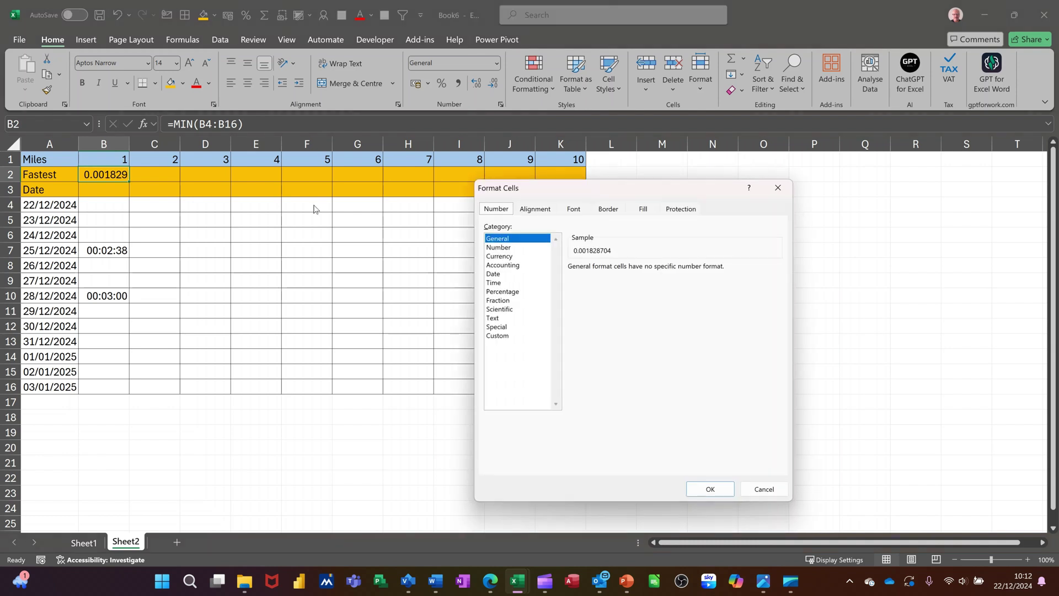
pyautogui.click(494, 282)
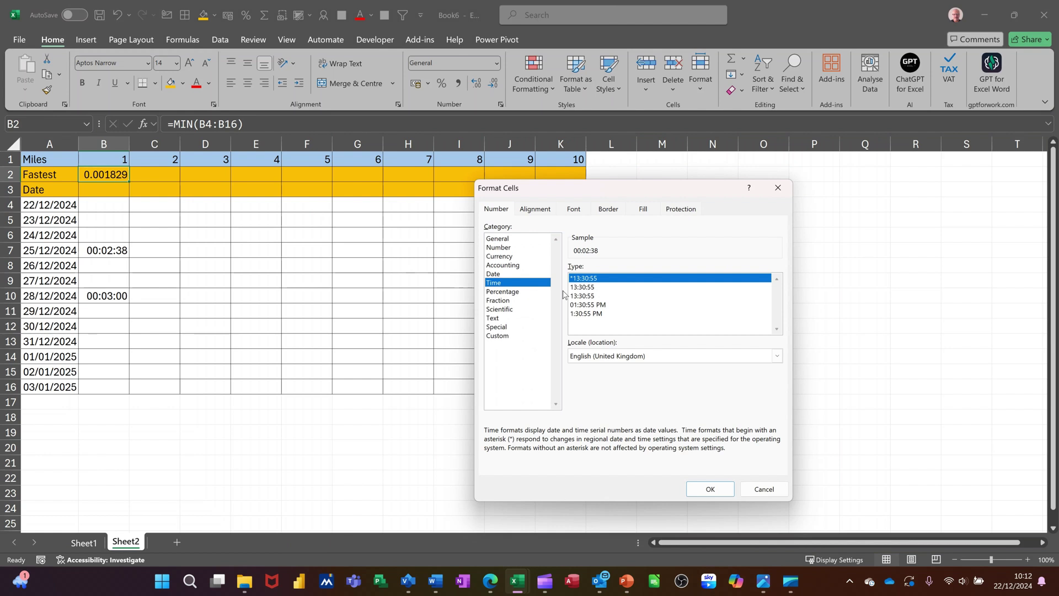
pyautogui.click(710, 489)
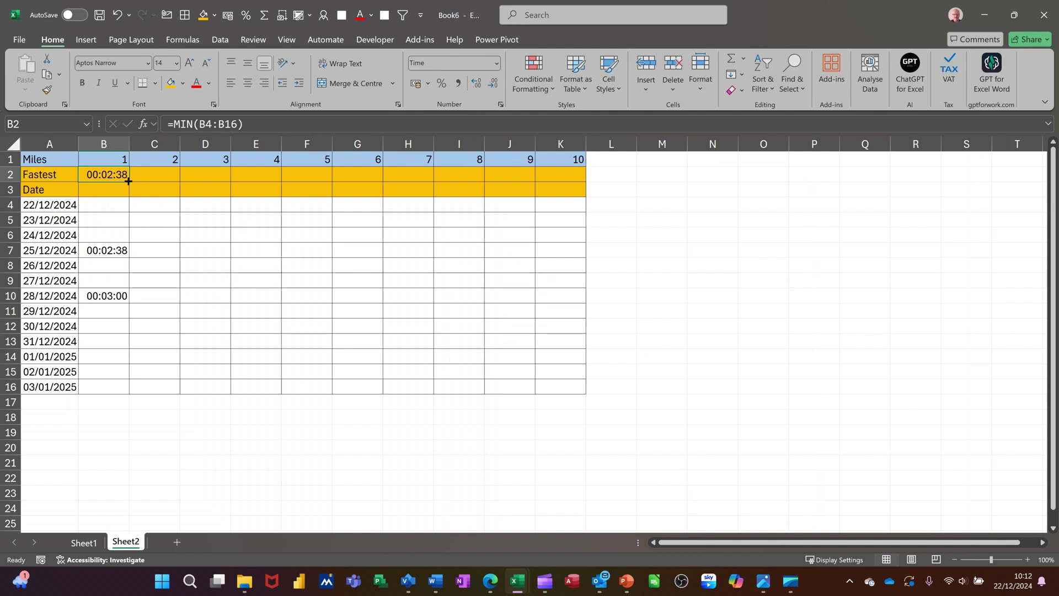
pyautogui.moveTo(129, 181); pyautogui.dragTo(580, 188)
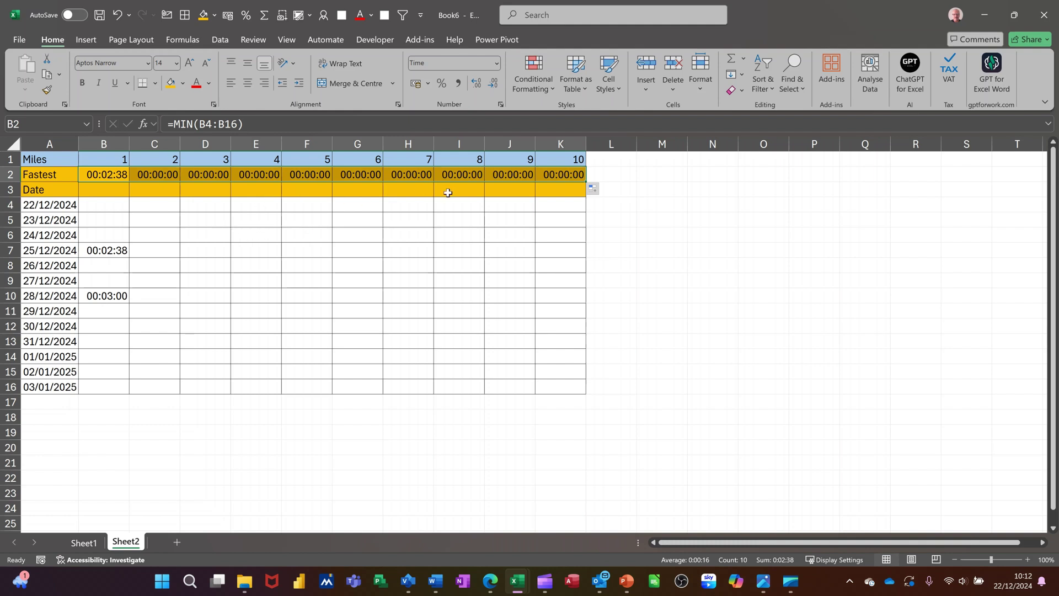
# Step: Enter the 3-mile time 00:09:00 for 25/12/2024 in D7
pyautogui.click(206, 245)
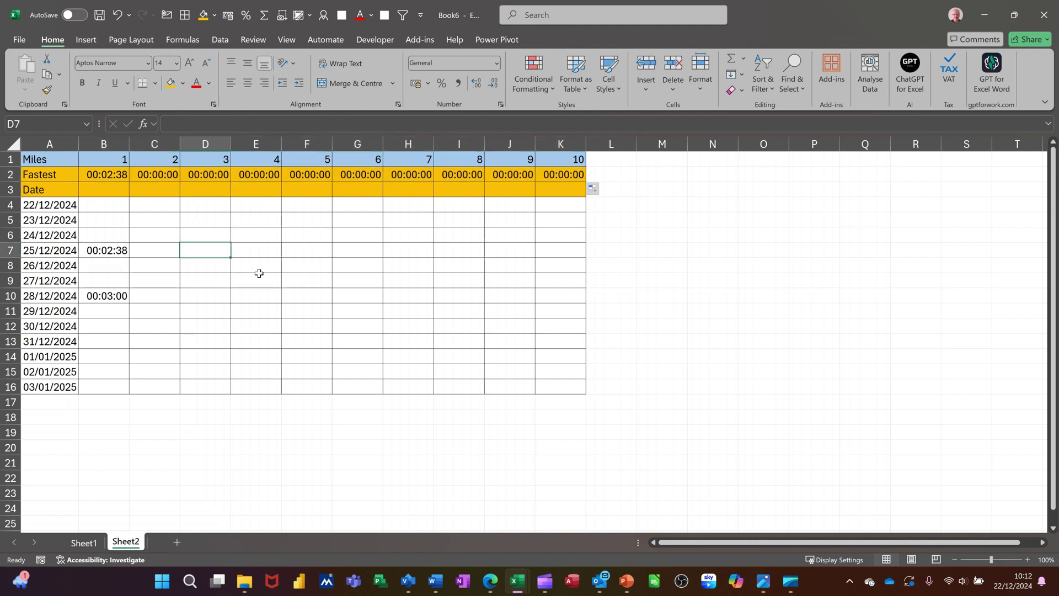
pyautogui.write('00:0')
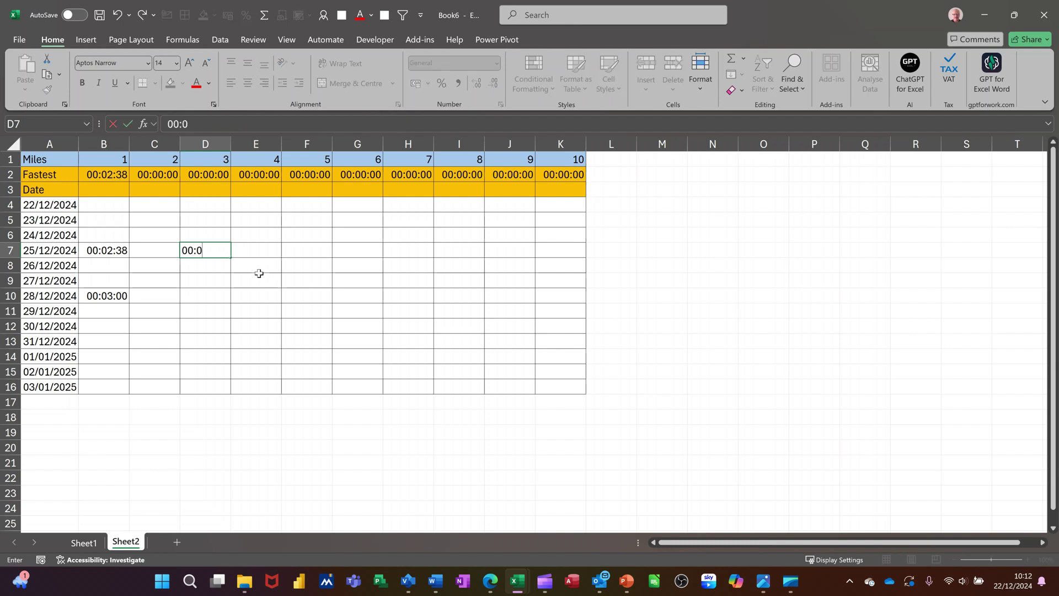
pyautogui.write('9:')
pyautogui.write('00')
pyautogui.press('Return')
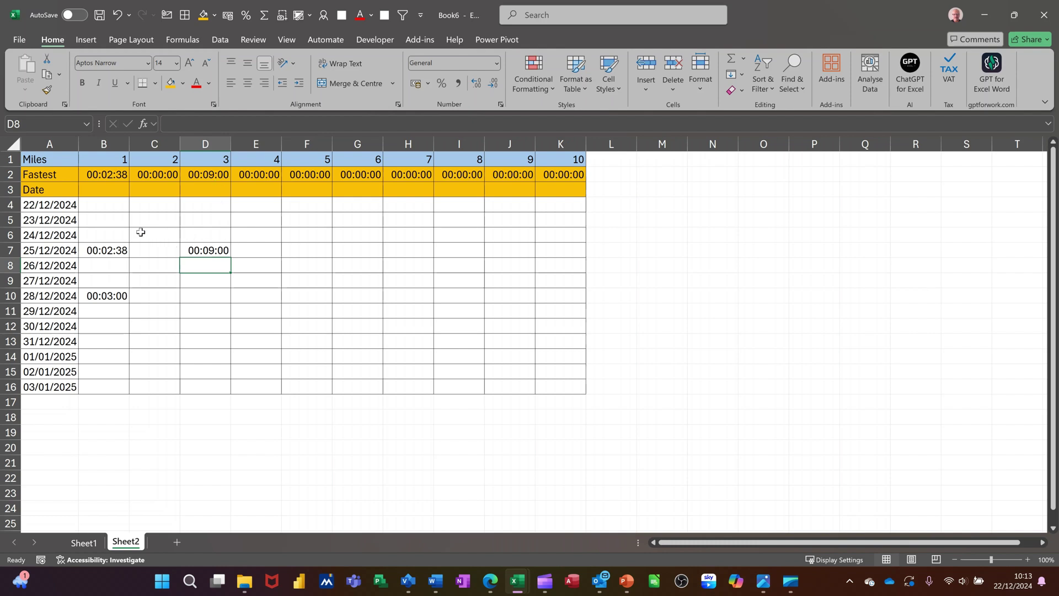
pyautogui.click(93, 192)
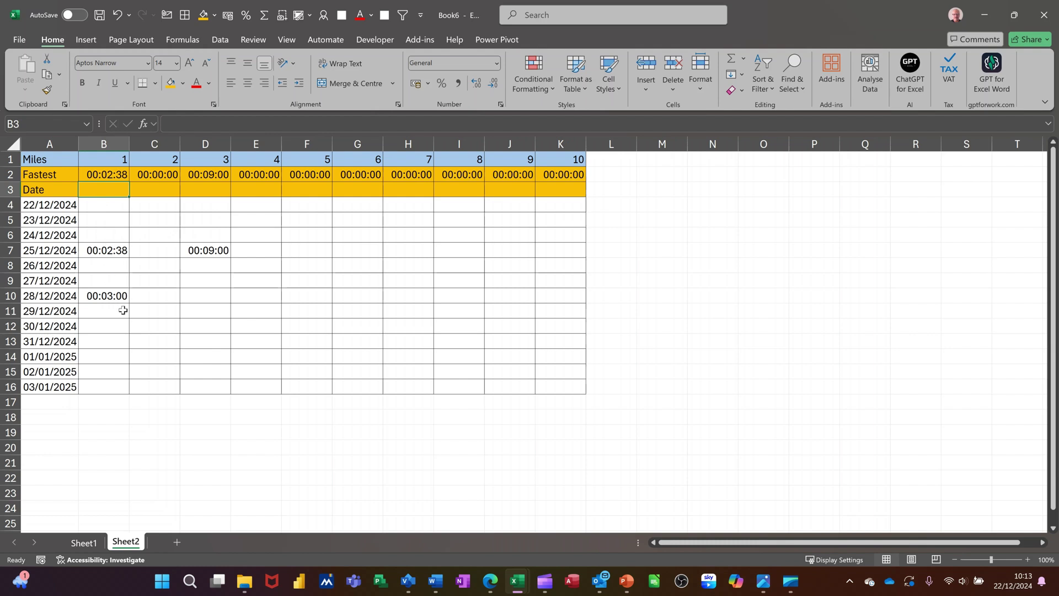
pyautogui.click(113, 251)
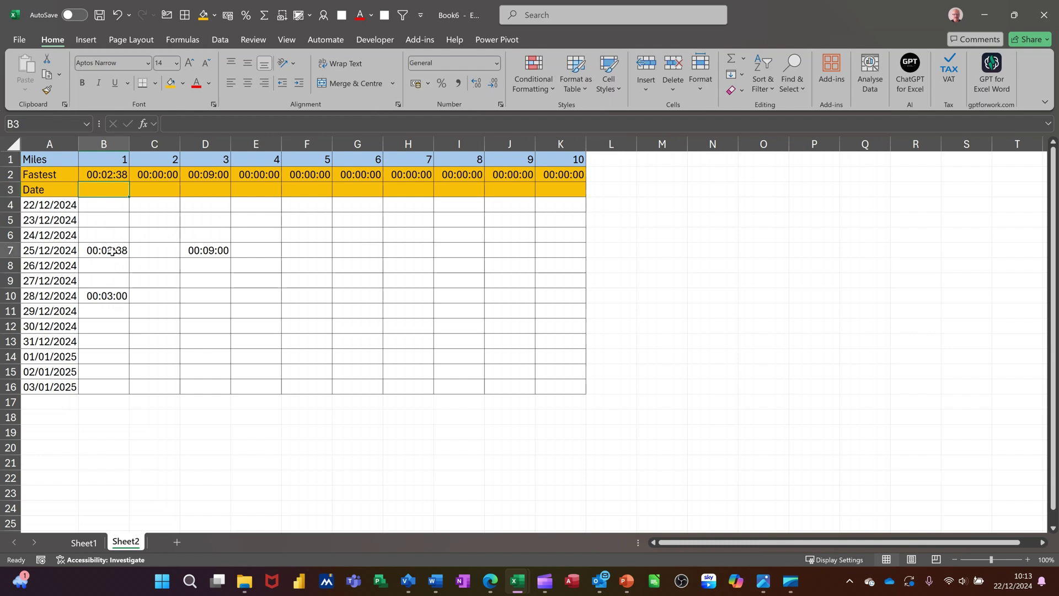
pyautogui.click(58, 250)
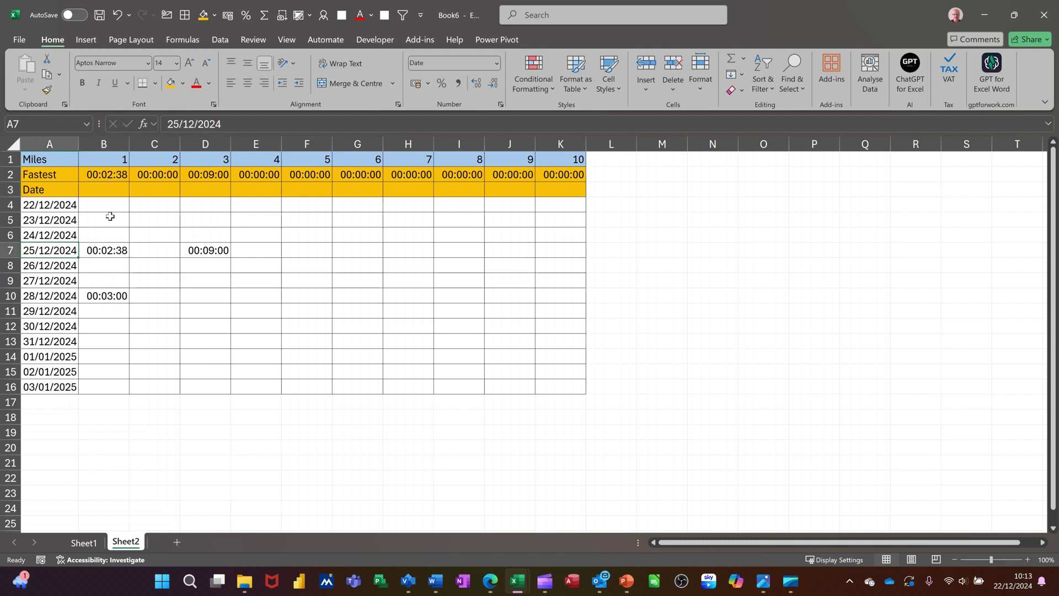
pyautogui.click(110, 195)
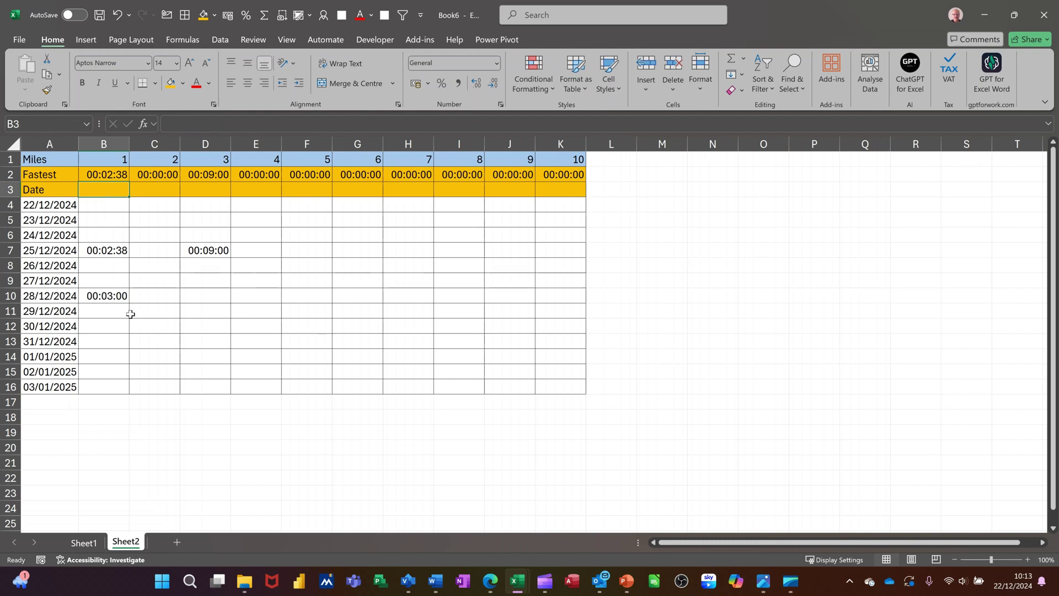
pyautogui.moveTo(105, 209); pyautogui.dragTo(106, 386)
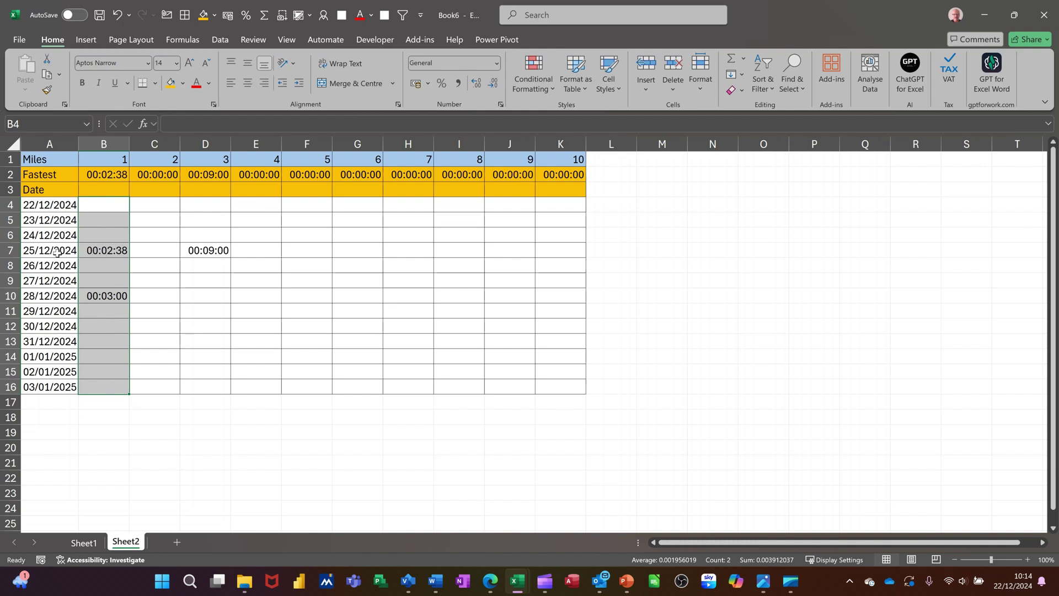
# Step: Enter the formula =LOOKUP(B2,B4:B16,dates) in B3 to return the date of the fastest 1-mile time
pyautogui.click(100, 190)
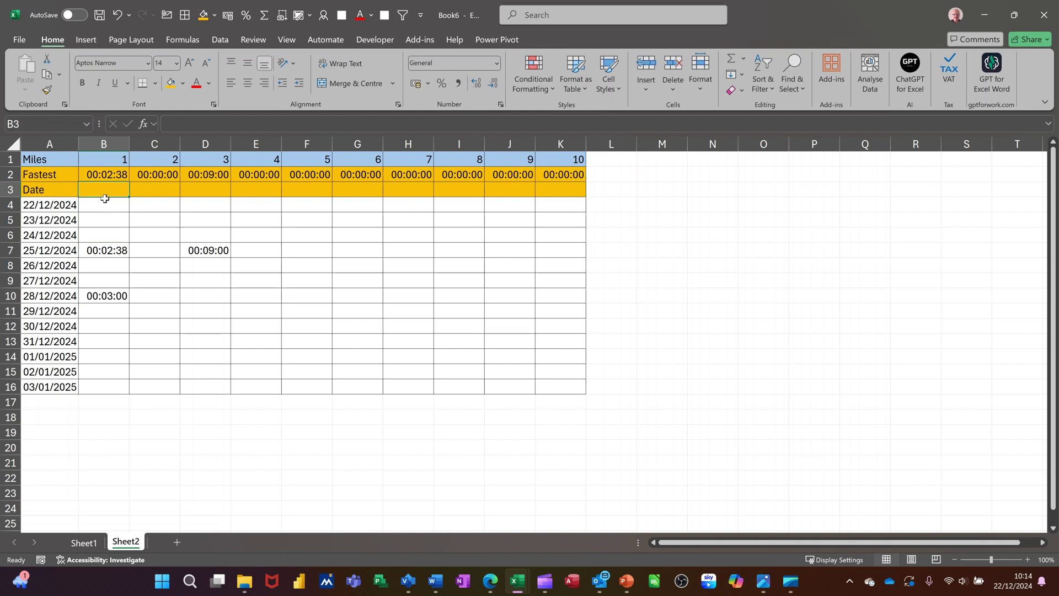
pyautogui.write('=')
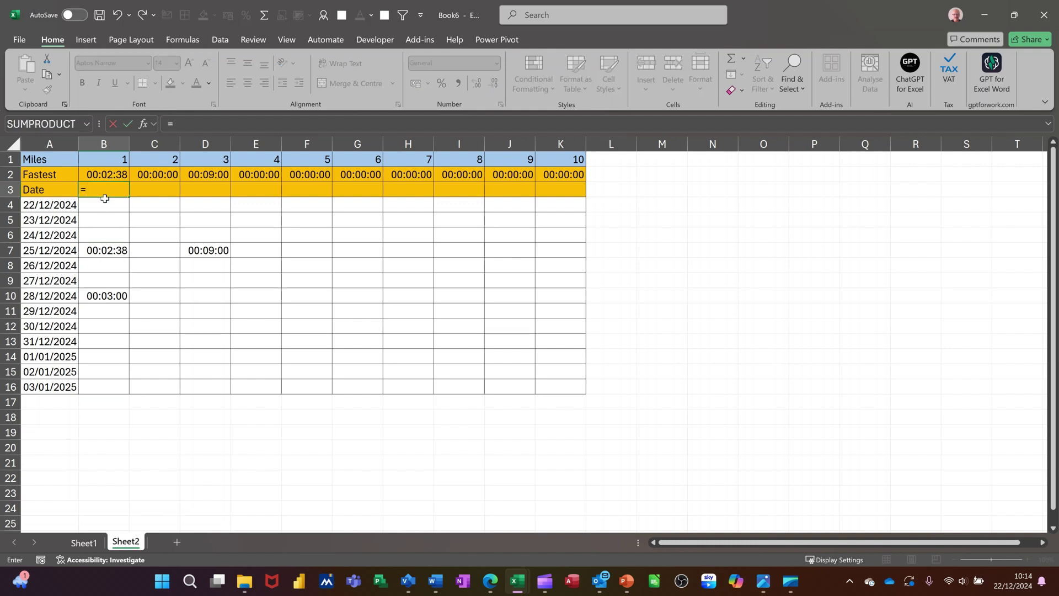
pyautogui.write('looku')
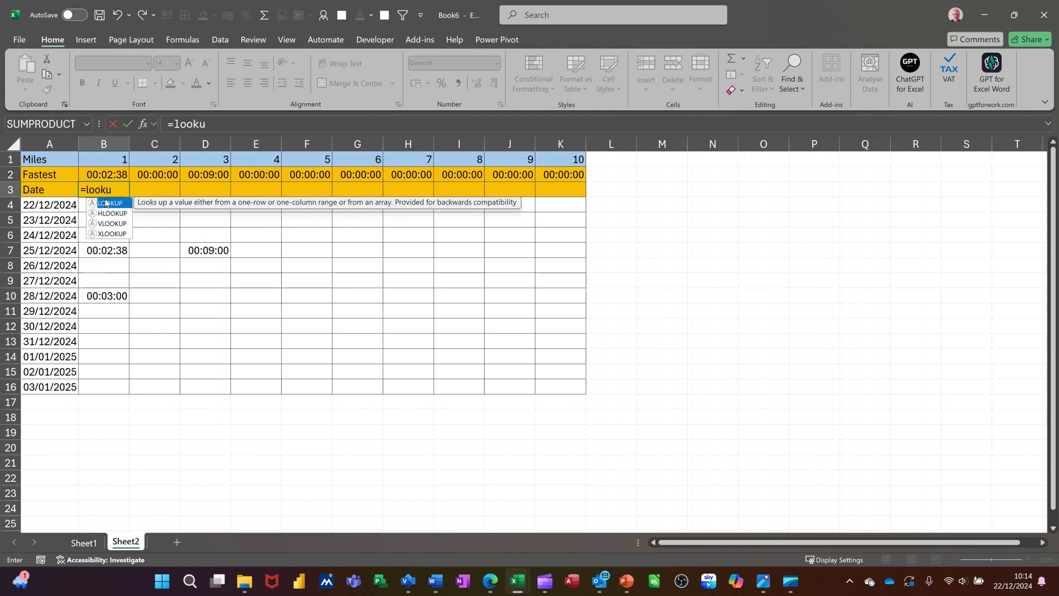
pyautogui.write('p')
pyautogui.press('Tab')
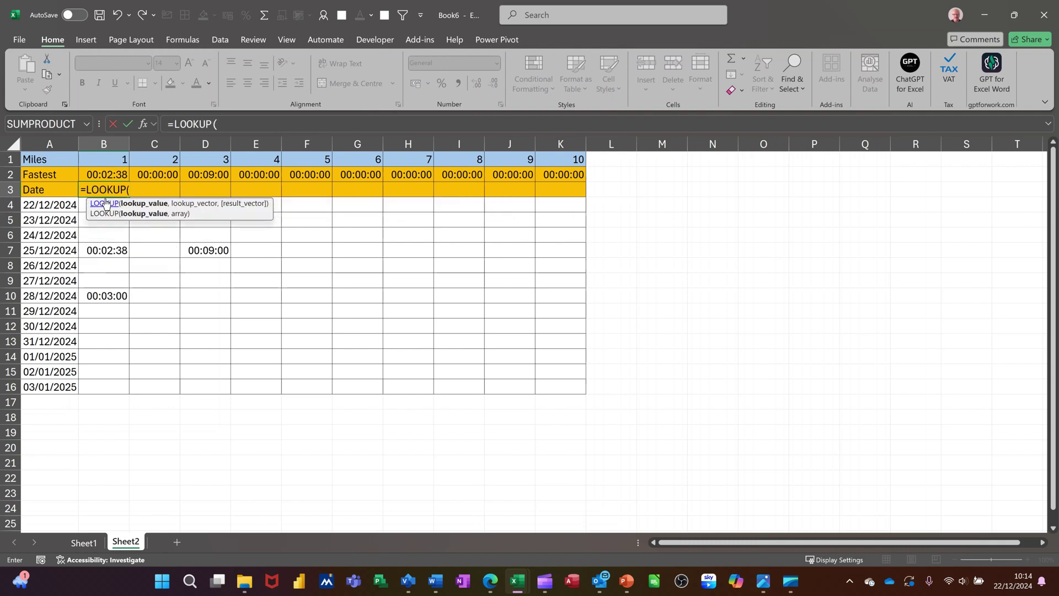
pyautogui.click(96, 174)
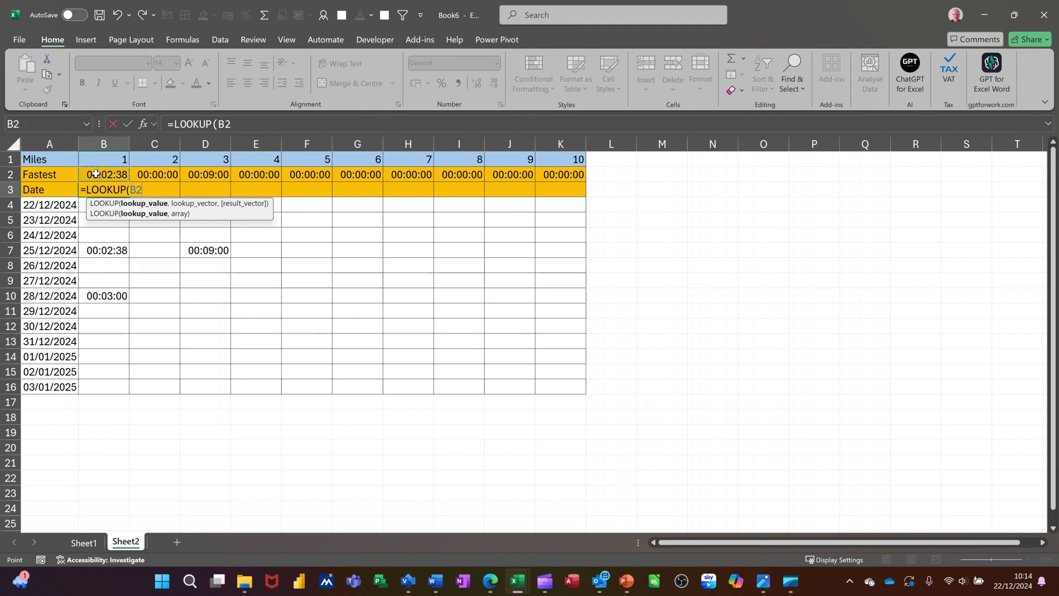
pyautogui.write(',')
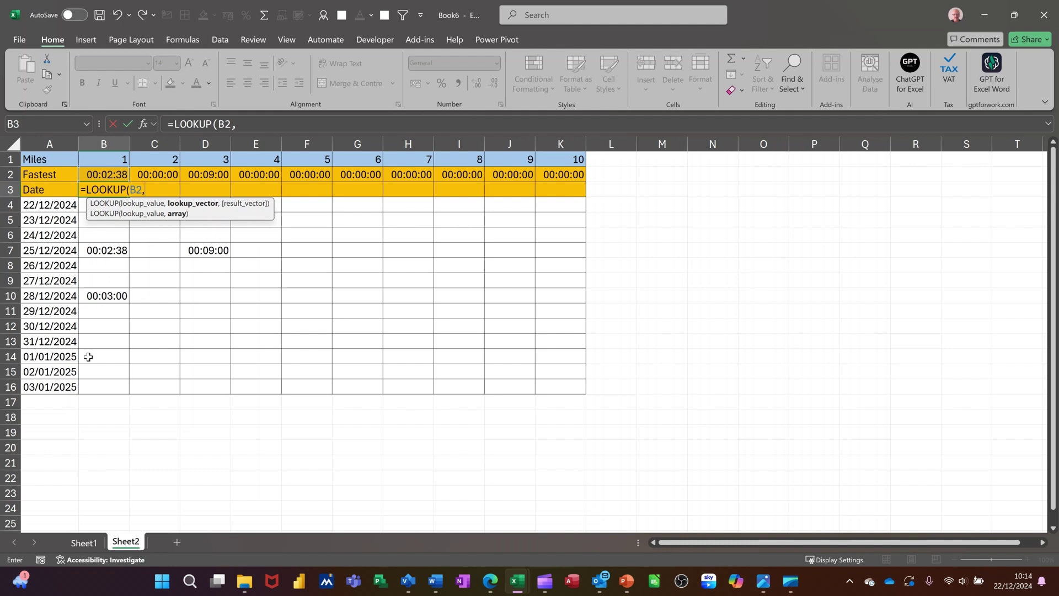
pyautogui.moveTo(103, 385); pyautogui.dragTo(101, 208)
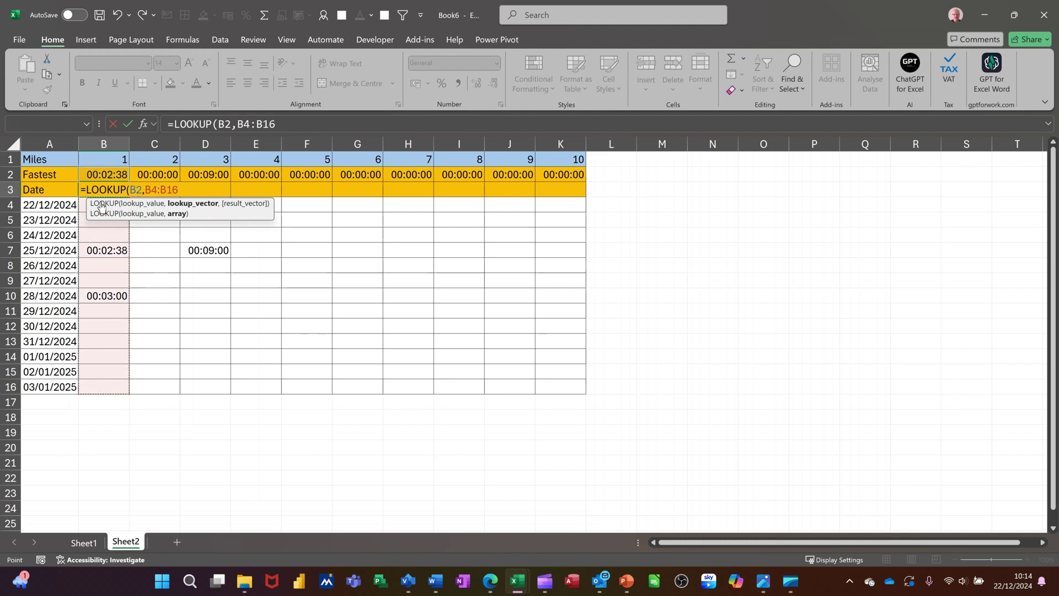
pyautogui.write(',')
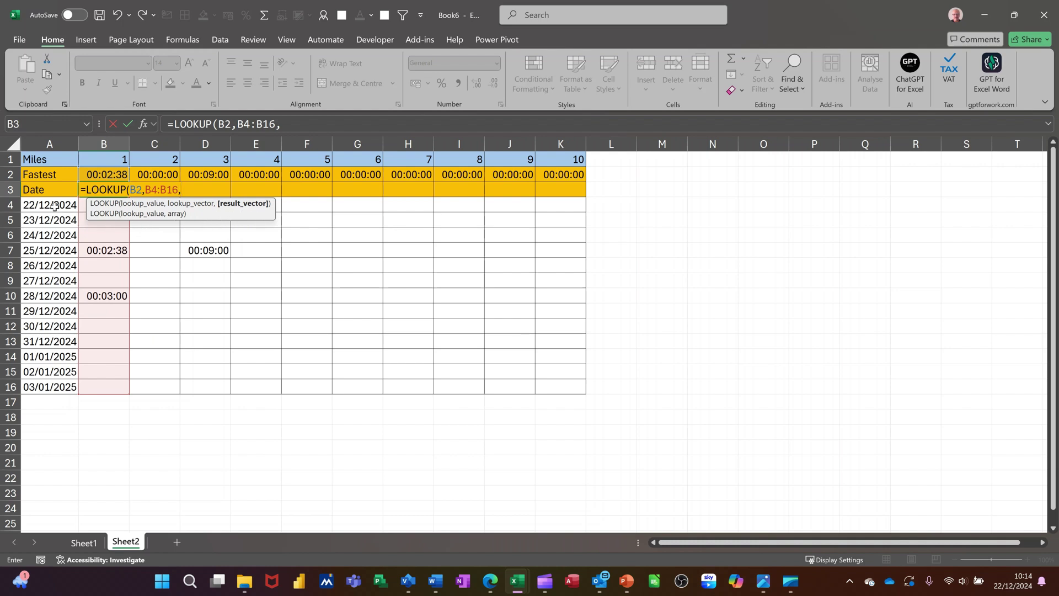
pyautogui.write('dates')
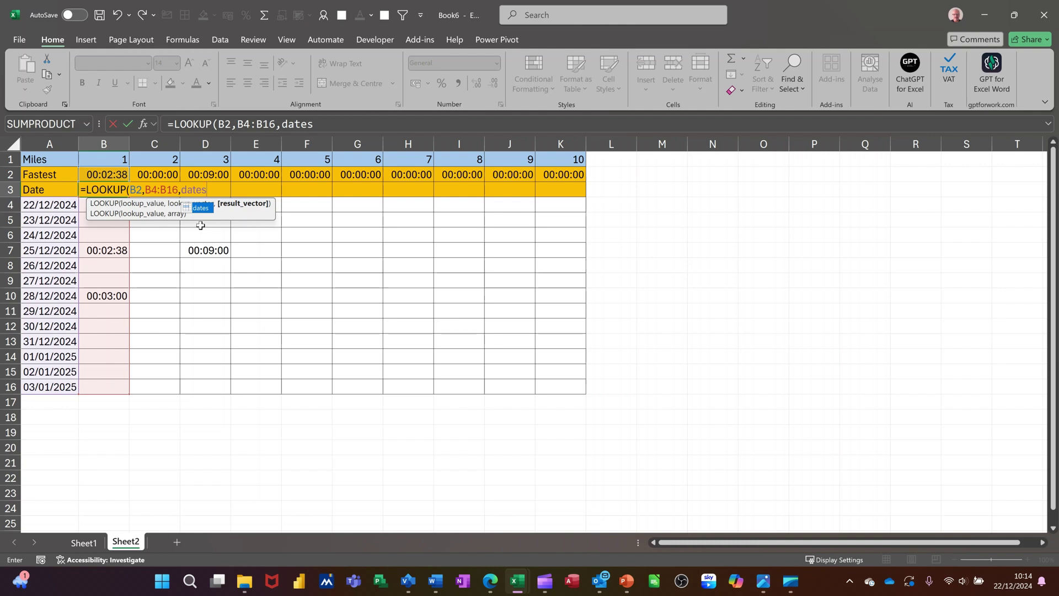
pyautogui.write(')')
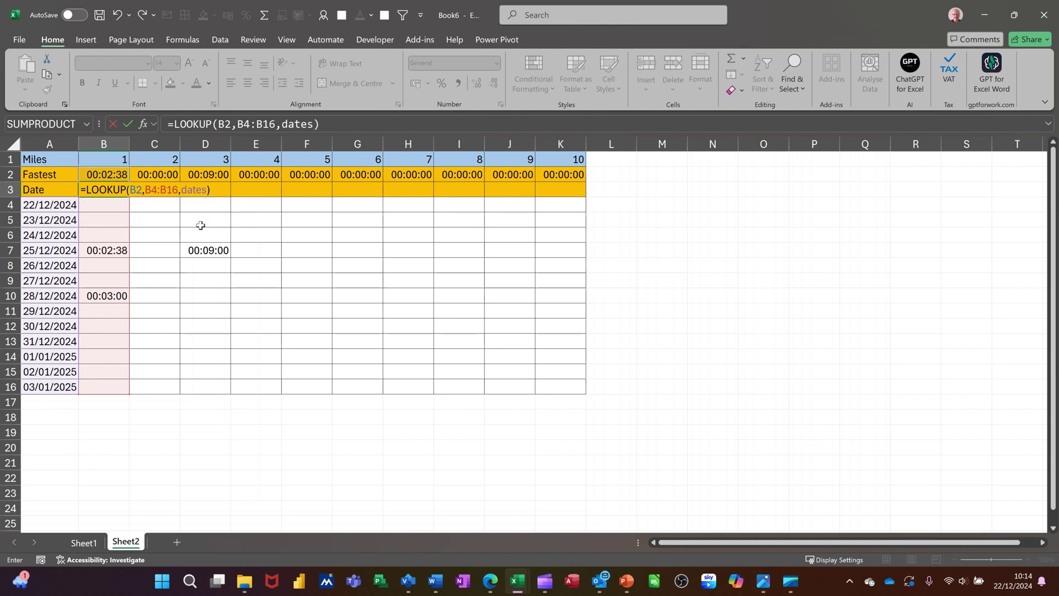
pyautogui.click(129, 124)
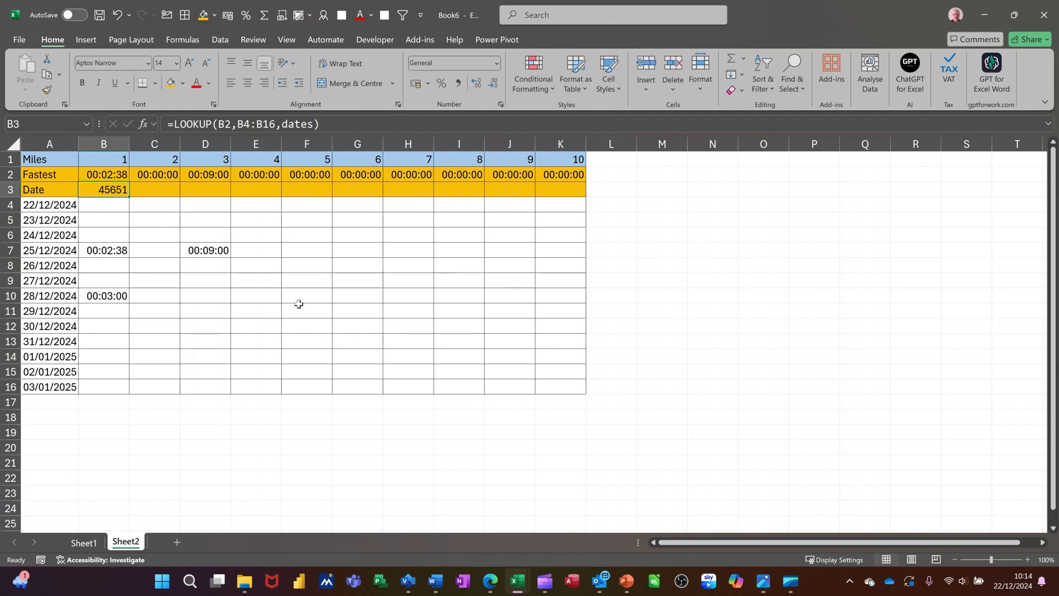
# Step: Format the lookup result in B3 as Date with the *14/03/2012 type
pyautogui.hotkey('ctrl', '1')
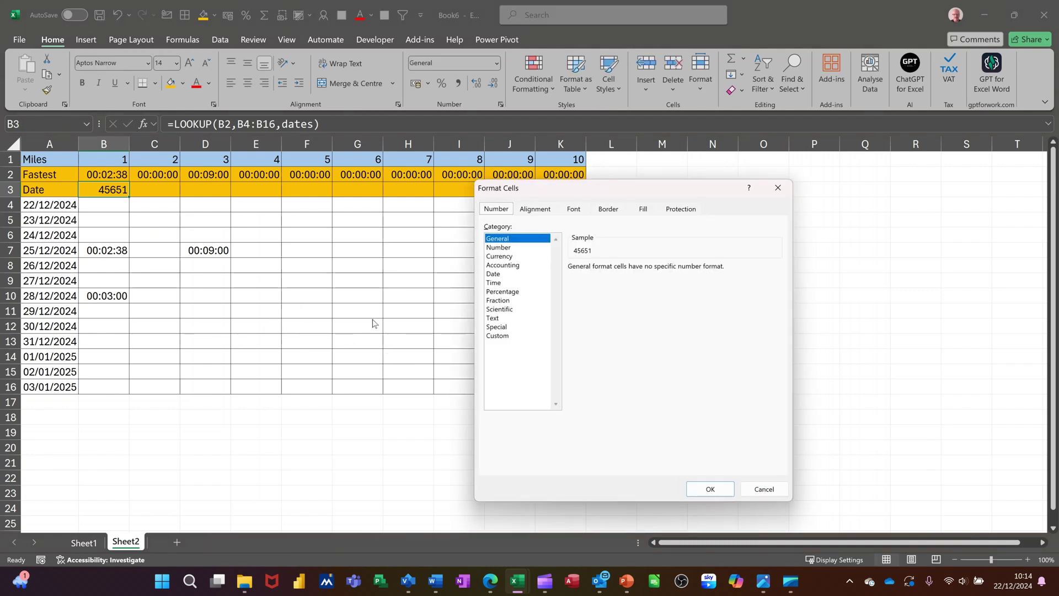
pyautogui.click(494, 274)
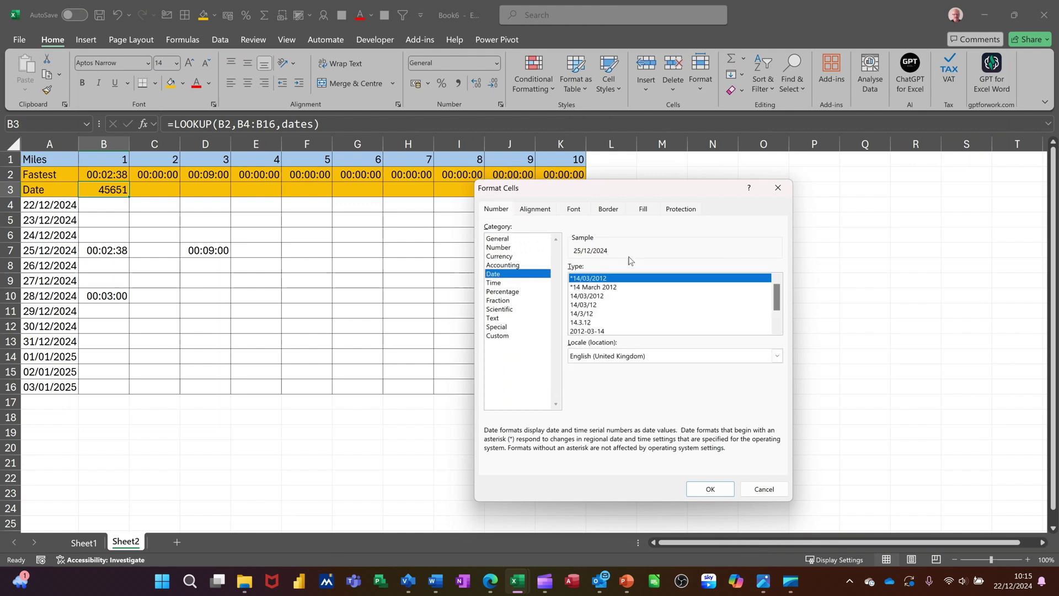
pyautogui.click(710, 489)
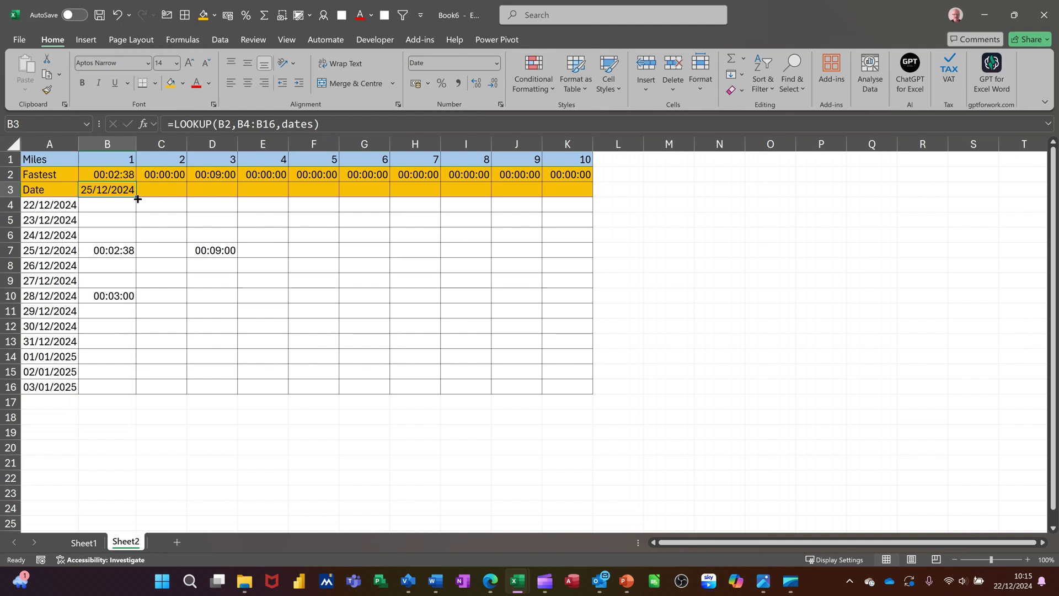
# Step: Fill the lookup formula from B3 across to K3 and widen column D to fit its full date
pyautogui.moveTo(135, 199); pyautogui.dragTo(571, 209)
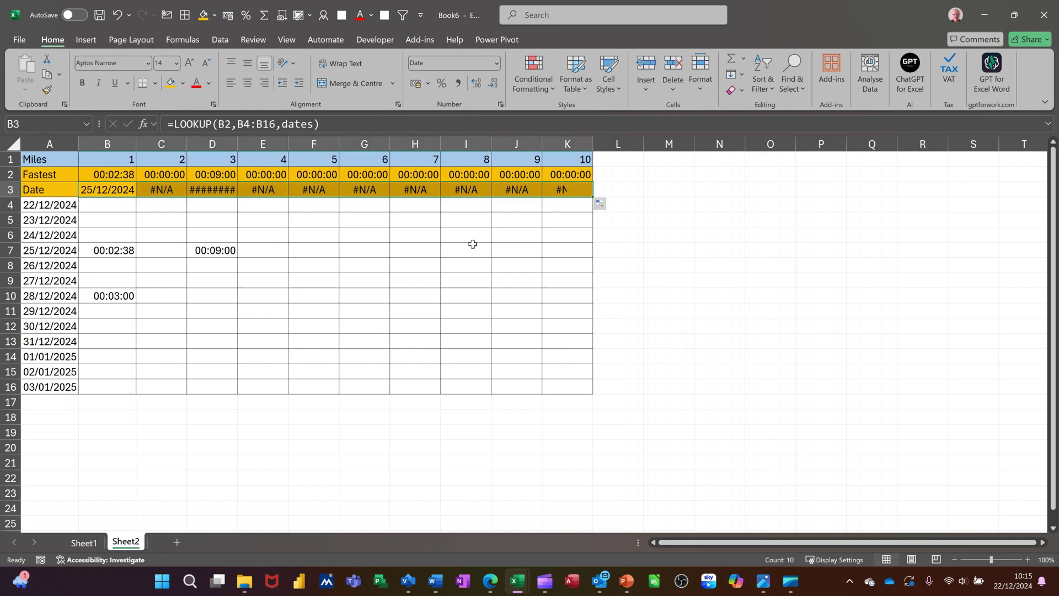
pyautogui.moveTo(238, 145); pyautogui.dragTo(244, 145)
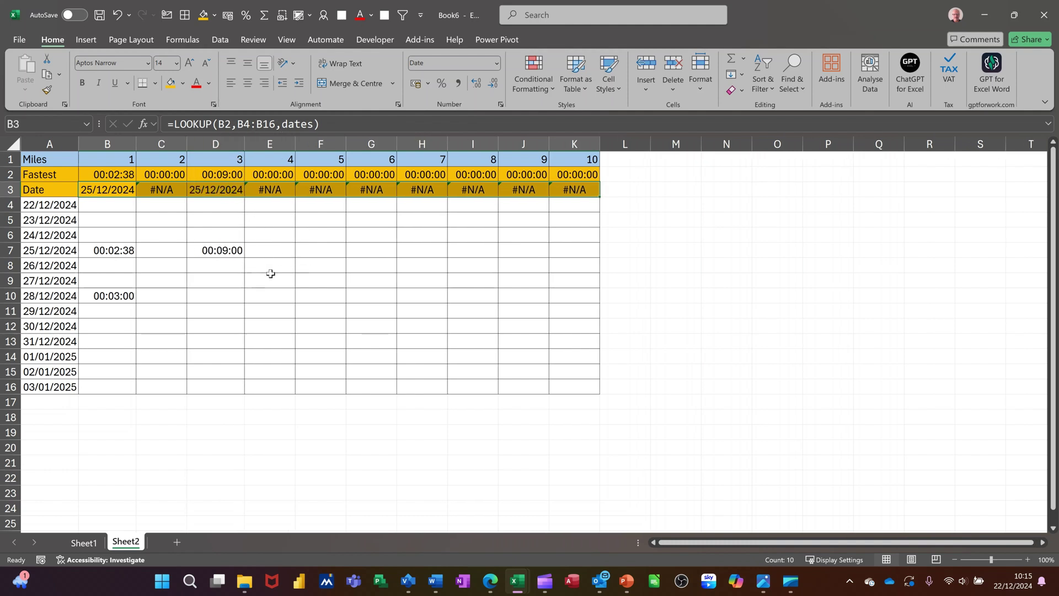
# Step: Enter the 3-mile time 00:08:50 for 29/12/2024 in D11
pyautogui.click(220, 313)
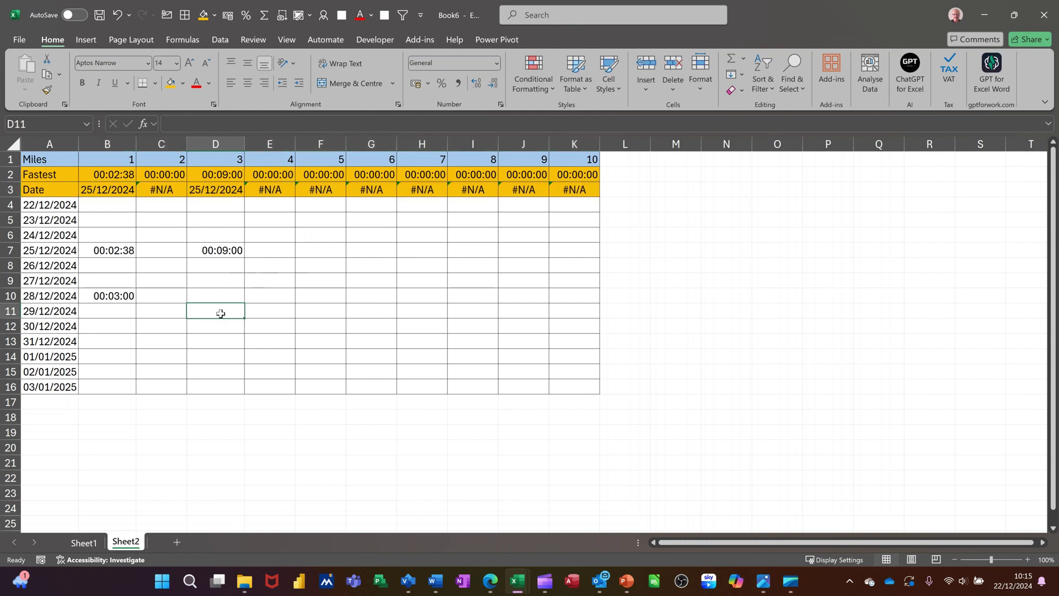
pyautogui.write('00')
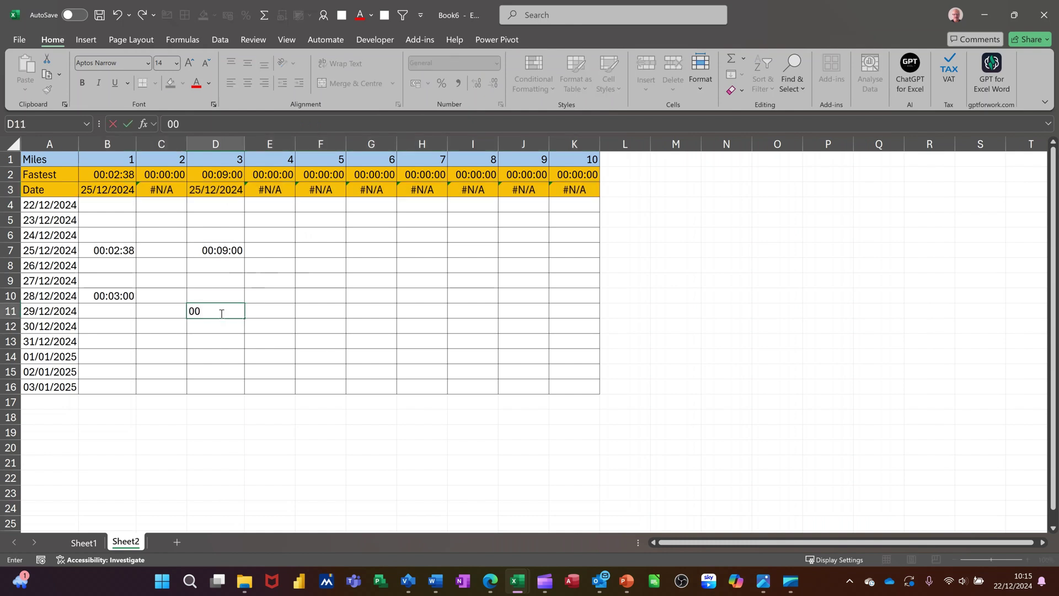
pyautogui.write(':08:50')
pyautogui.press('Return')
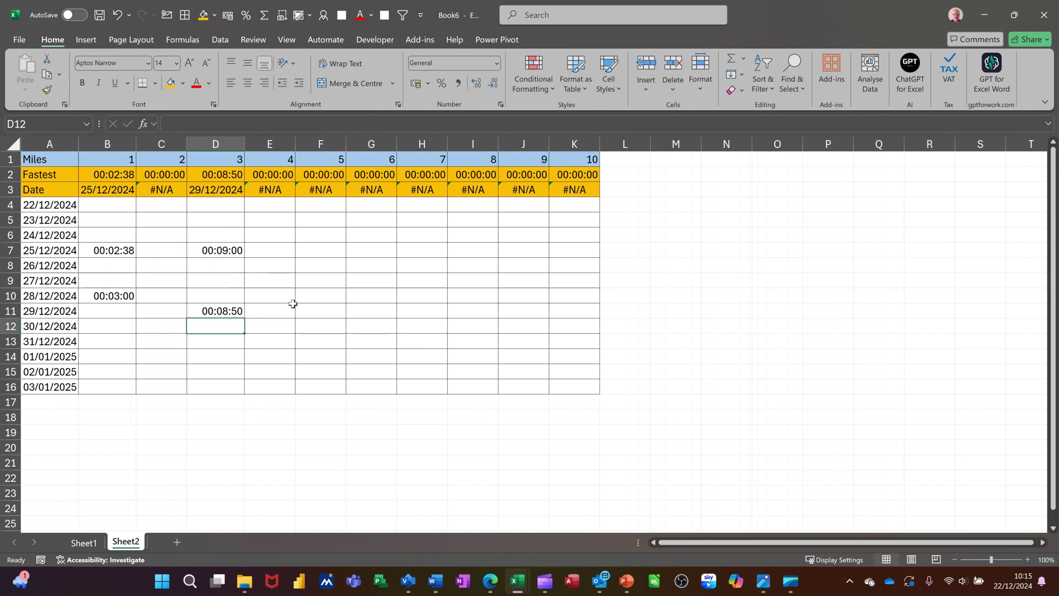
# Step: Start a conditional formatting rule for B4:K16 that formats only cells whose value is equal to =B$2
pyautogui.moveTo(110, 204); pyautogui.dragTo(561, 389)
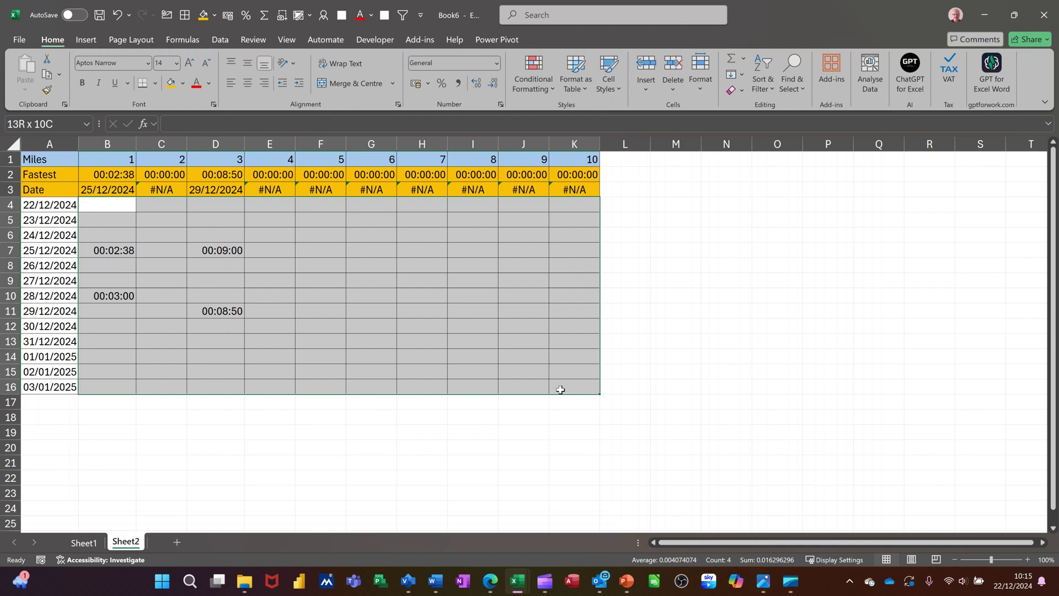
pyautogui.click(533, 82)
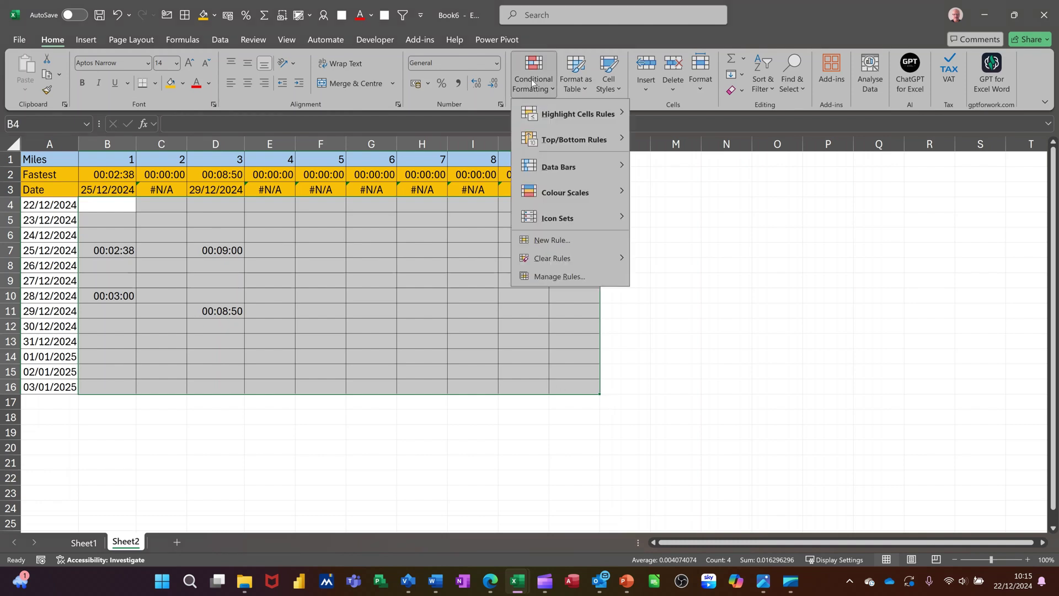
pyautogui.click(553, 282)
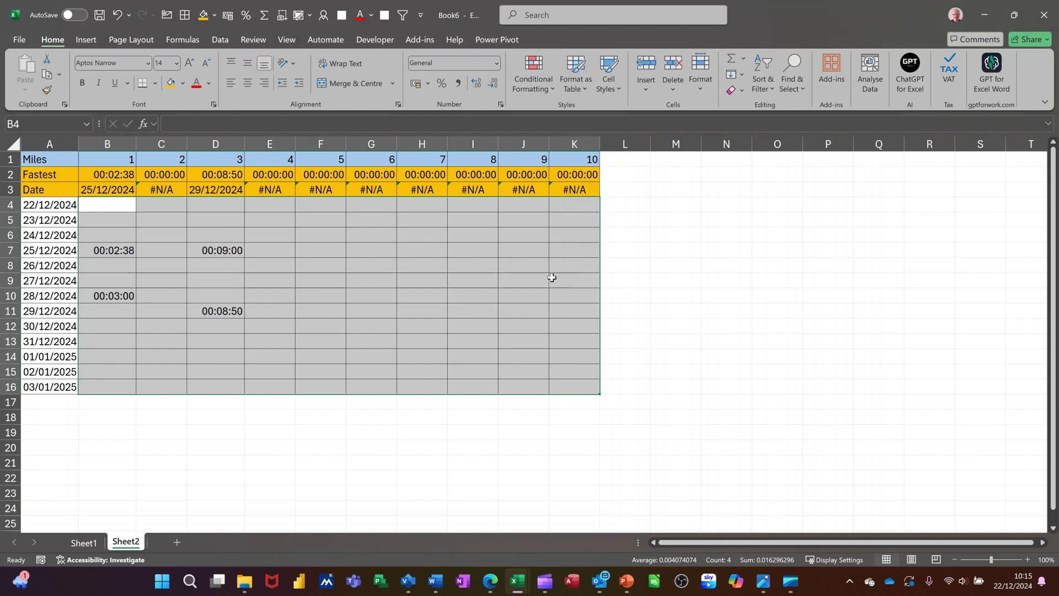
pyautogui.click(410, 313)
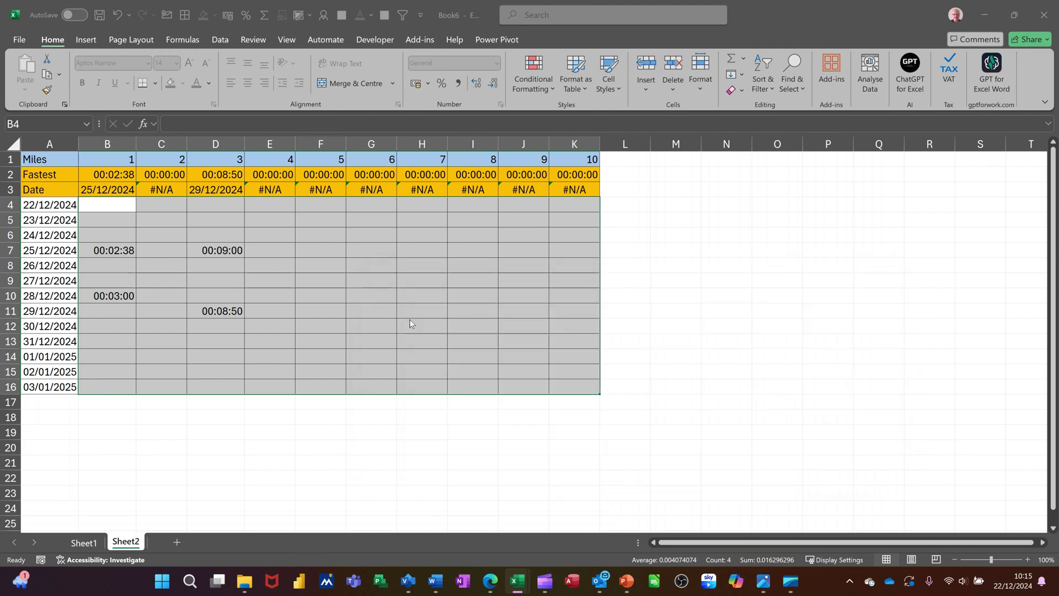
pyautogui.click(484, 288)
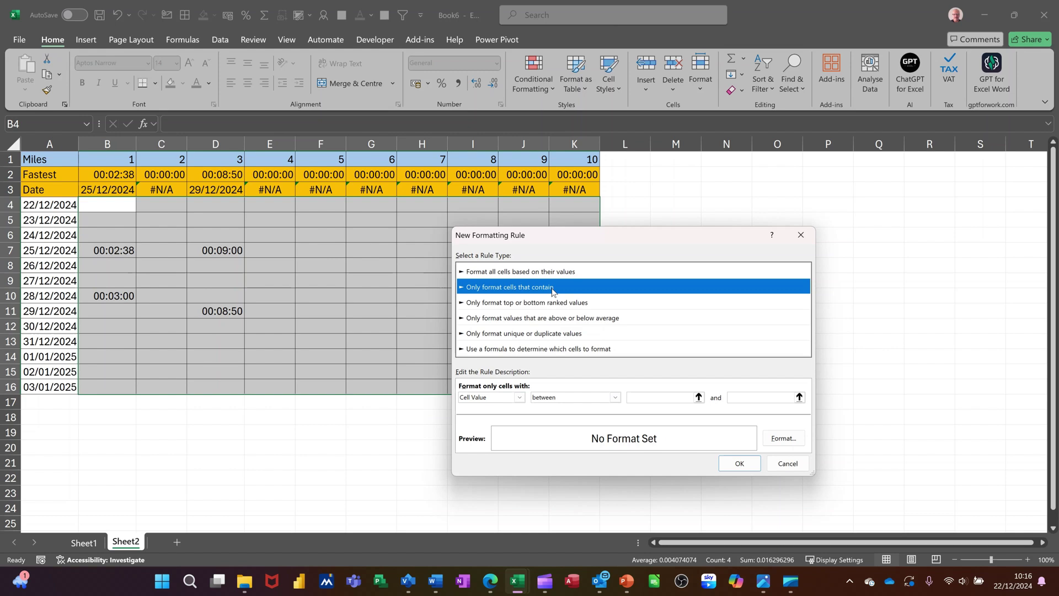
pyautogui.click(614, 397)
pyautogui.click(591, 424)
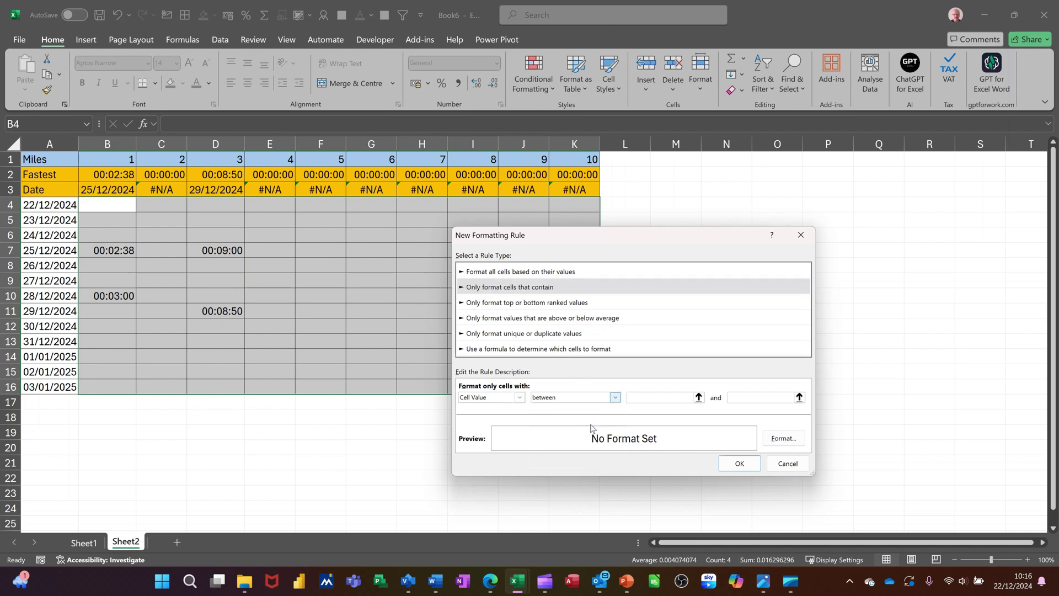
pyautogui.click(645, 398)
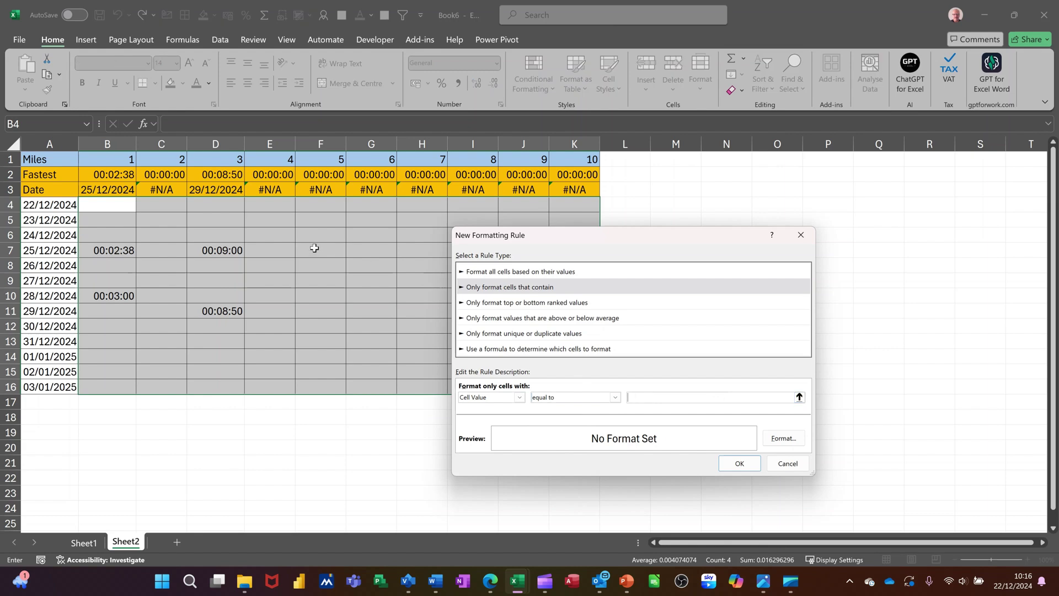
pyautogui.click(107, 175)
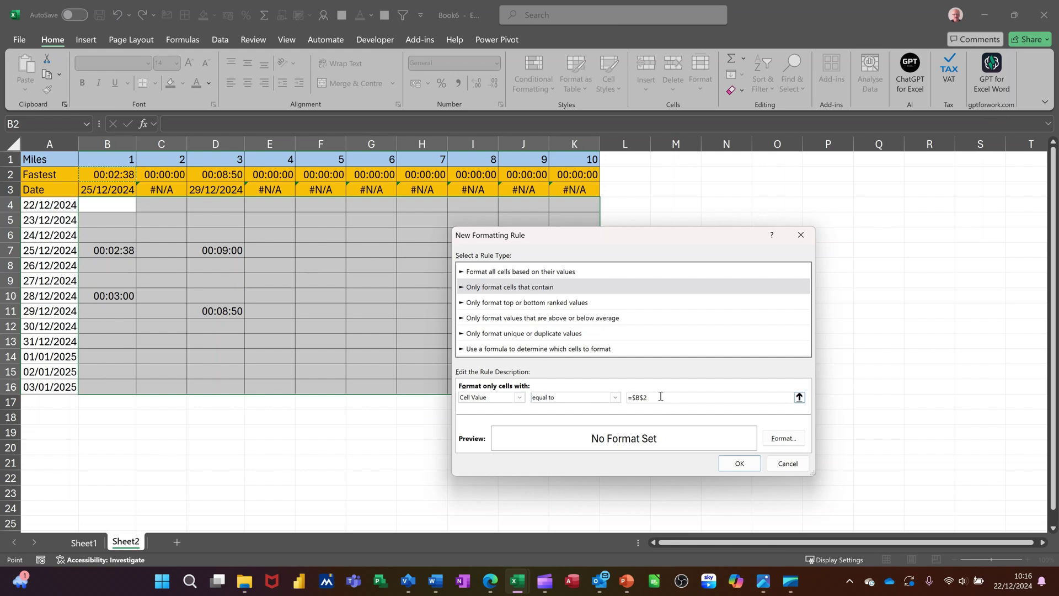
pyautogui.press('F4')
# Step: Give the fastest-time rule a gold fill and apply it to B4:K16
pyautogui.click(782, 442)
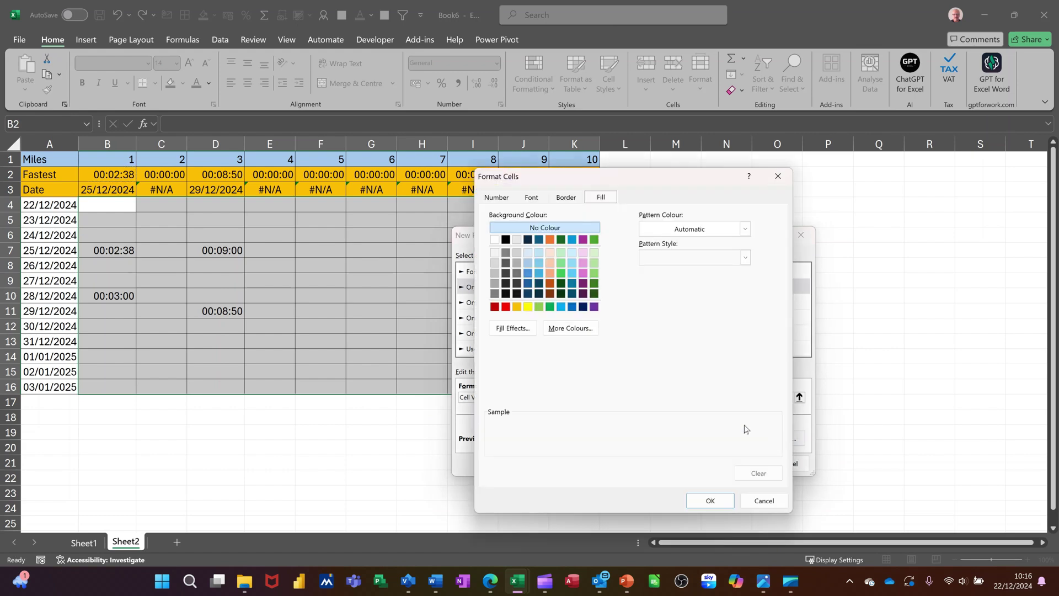
pyautogui.click(517, 308)
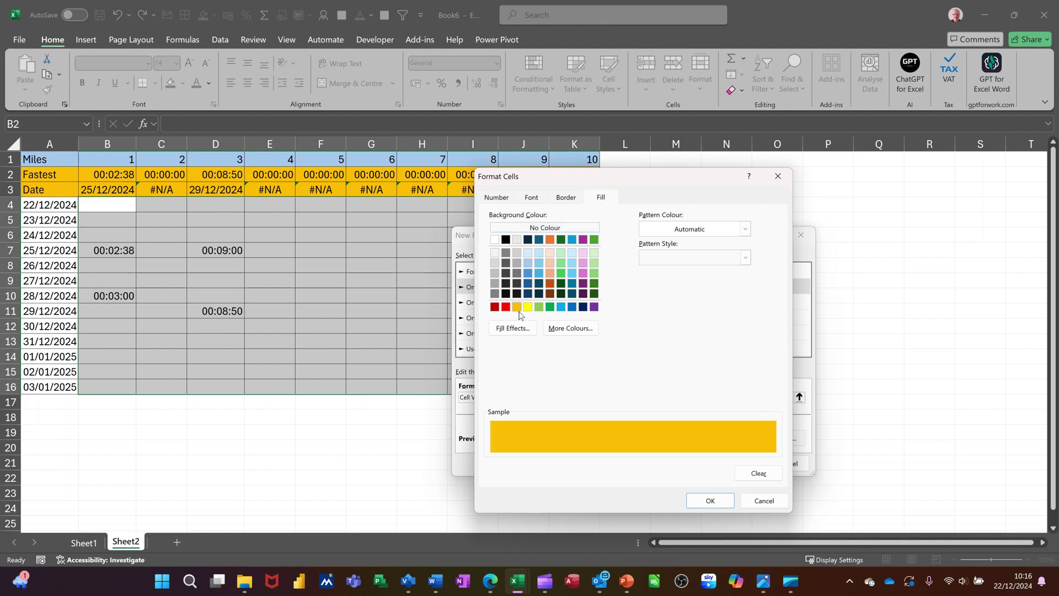
pyautogui.click(693, 502)
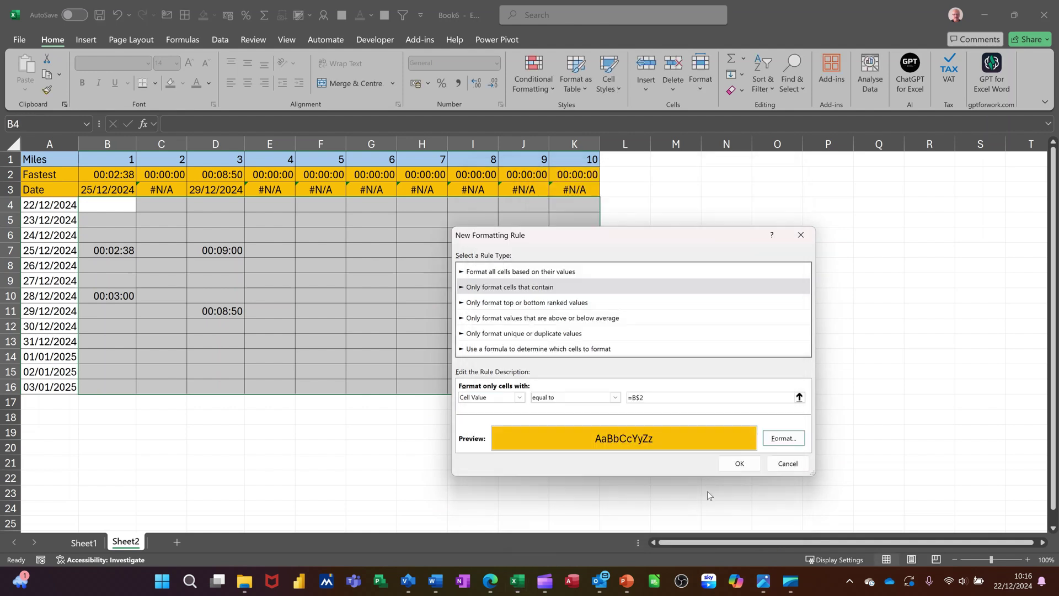
pyautogui.click(739, 464)
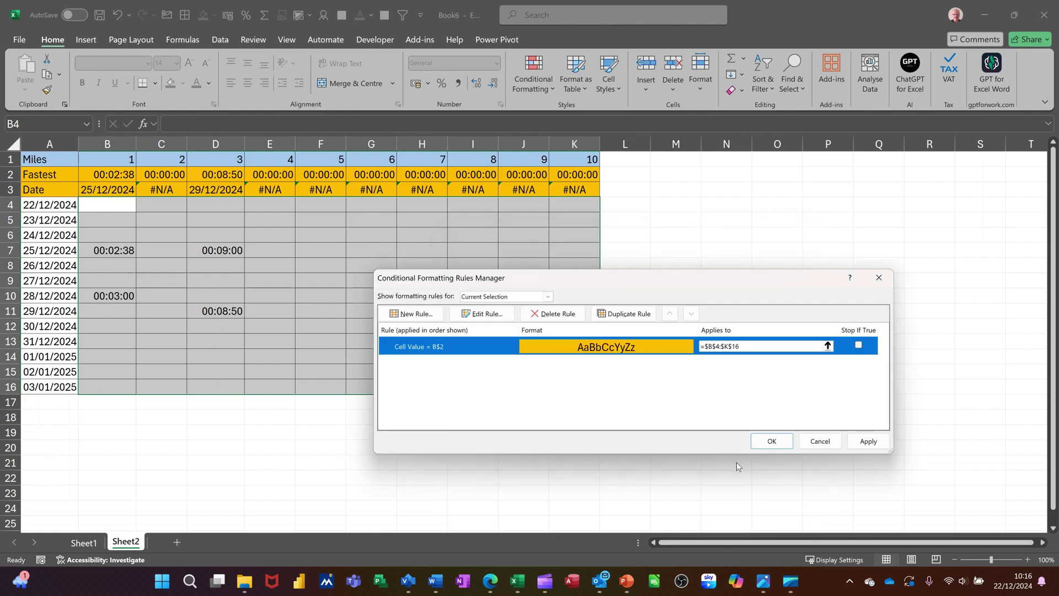
pyautogui.click(772, 441)
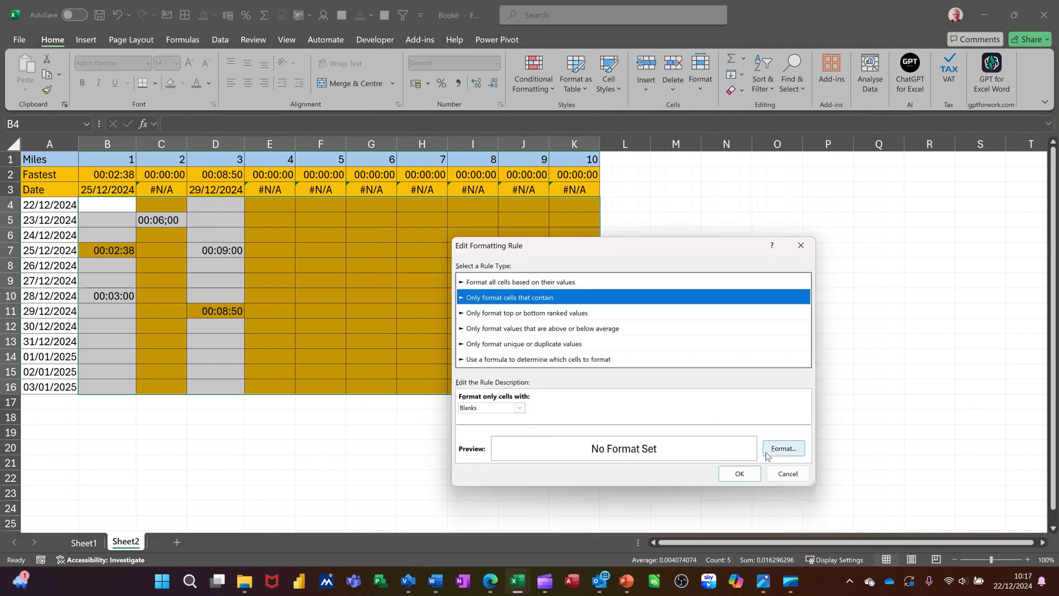
# Step: Set a white fill for the conditional formatting rule that covers blank cells
pyautogui.click(774, 453)
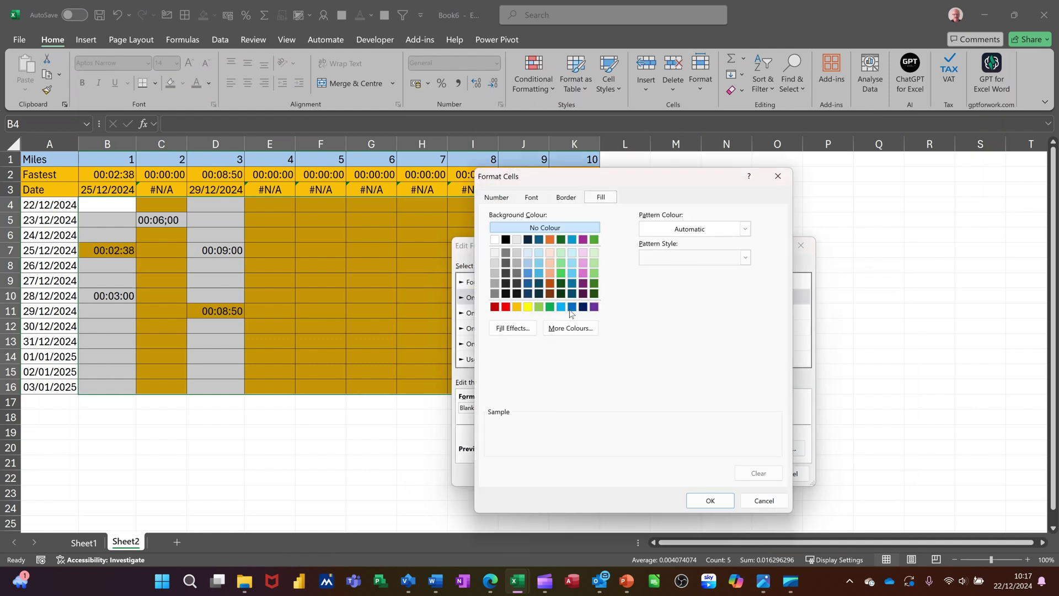
pyautogui.click(495, 240)
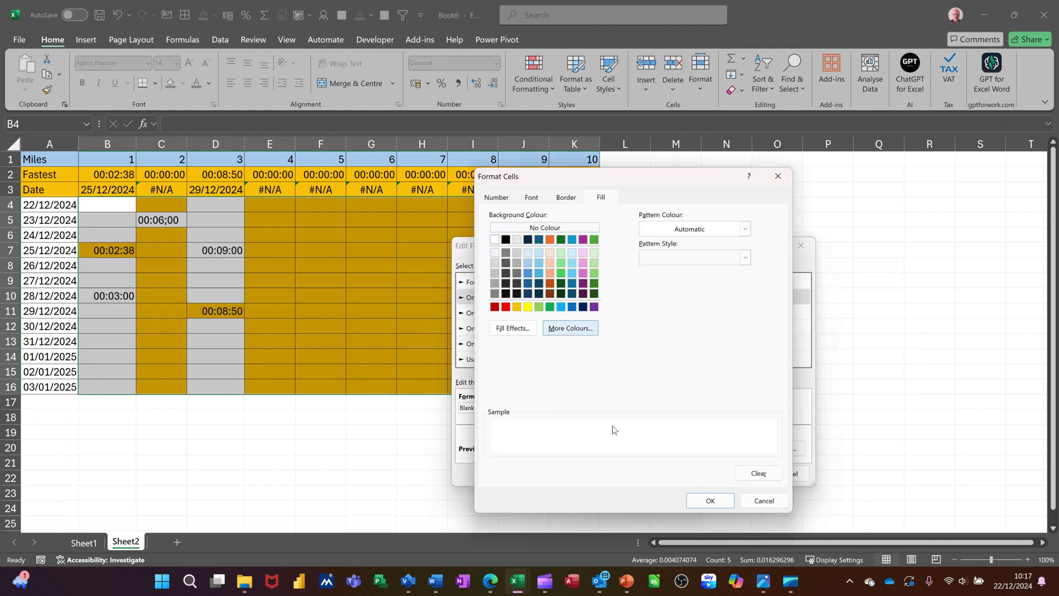
pyautogui.click(704, 501)
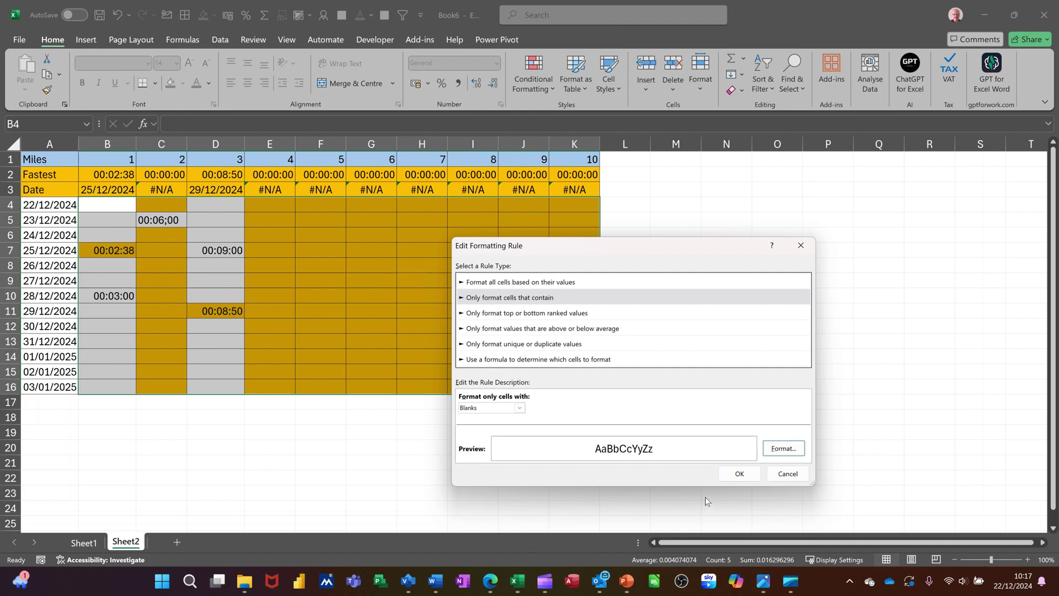
pyautogui.click(728, 474)
# Step: Move the blank-cell rule above the Cell Value = B$2 rule and apply the new rule order
pyautogui.click(419, 367)
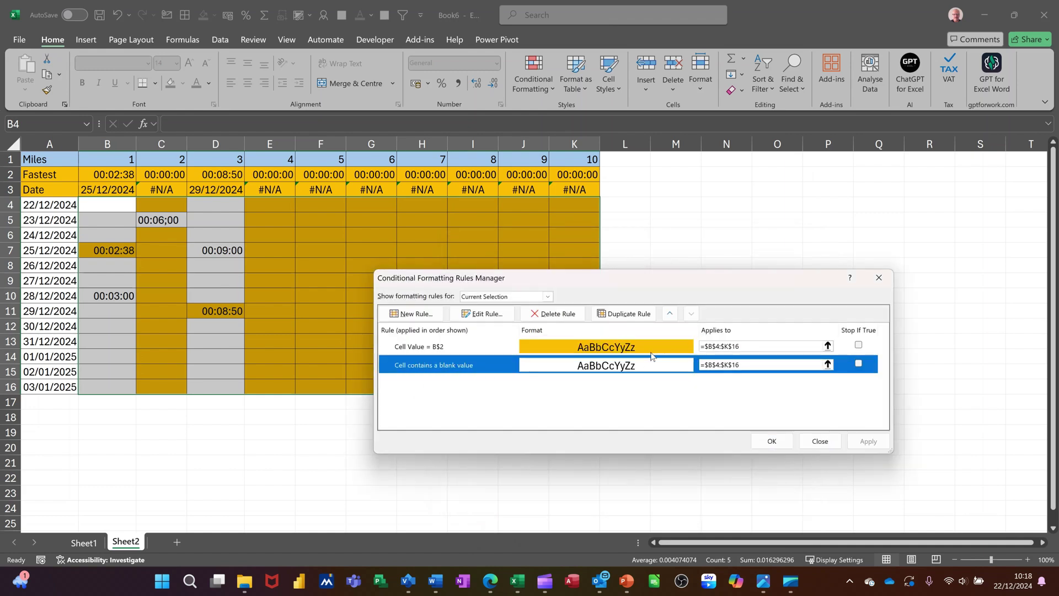
pyautogui.click(669, 314)
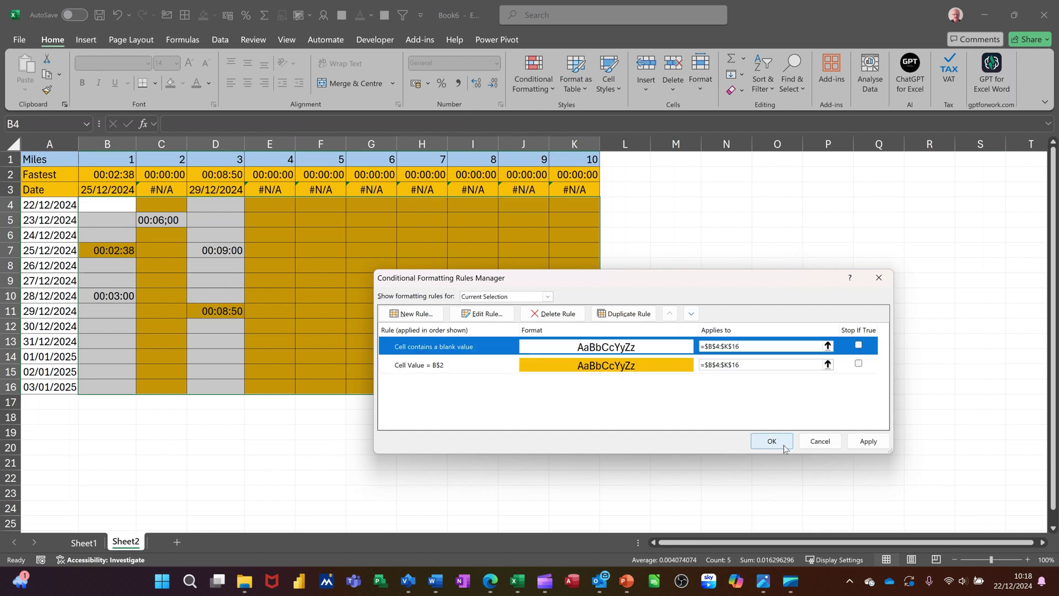
pyautogui.click(855, 445)
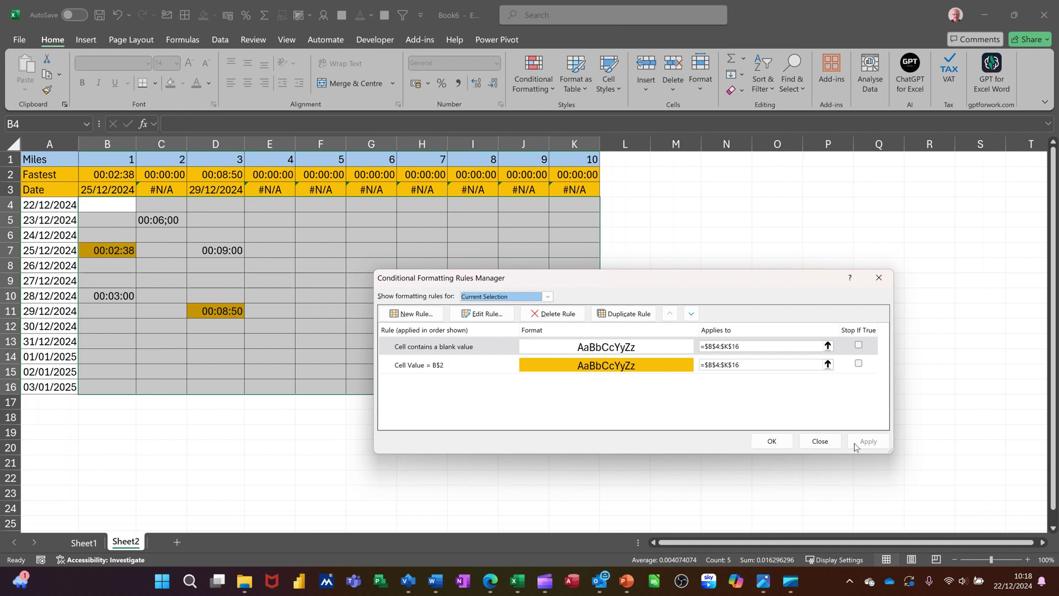
pyautogui.click(772, 441)
pyautogui.click(319, 276)
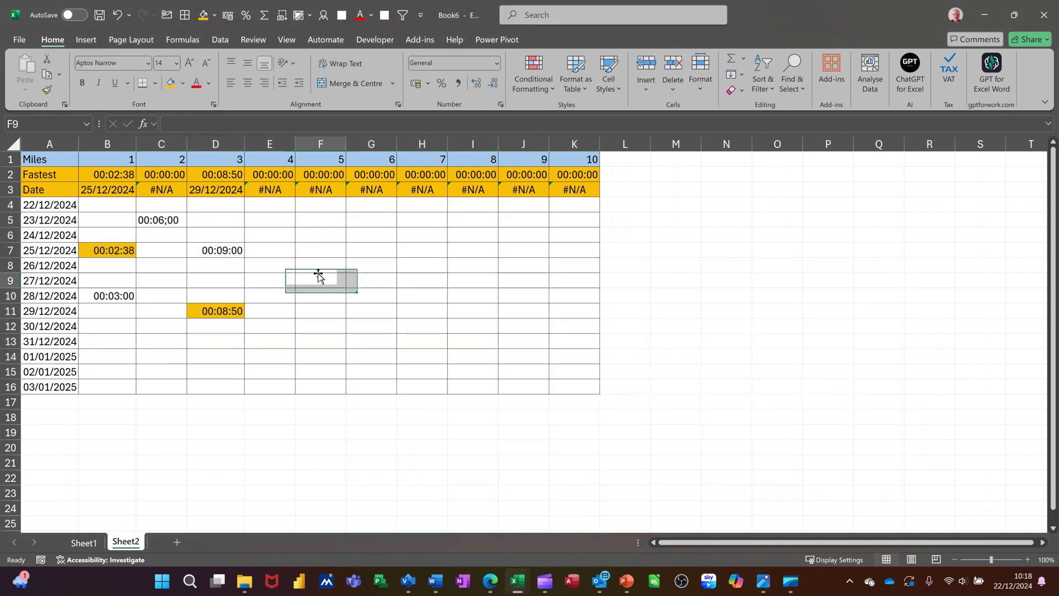
# Step: Enter the 4-mile time 00:12:00 for 24/12/2024 in E6 and widen column E to fit its full date
pyautogui.click(283, 237)
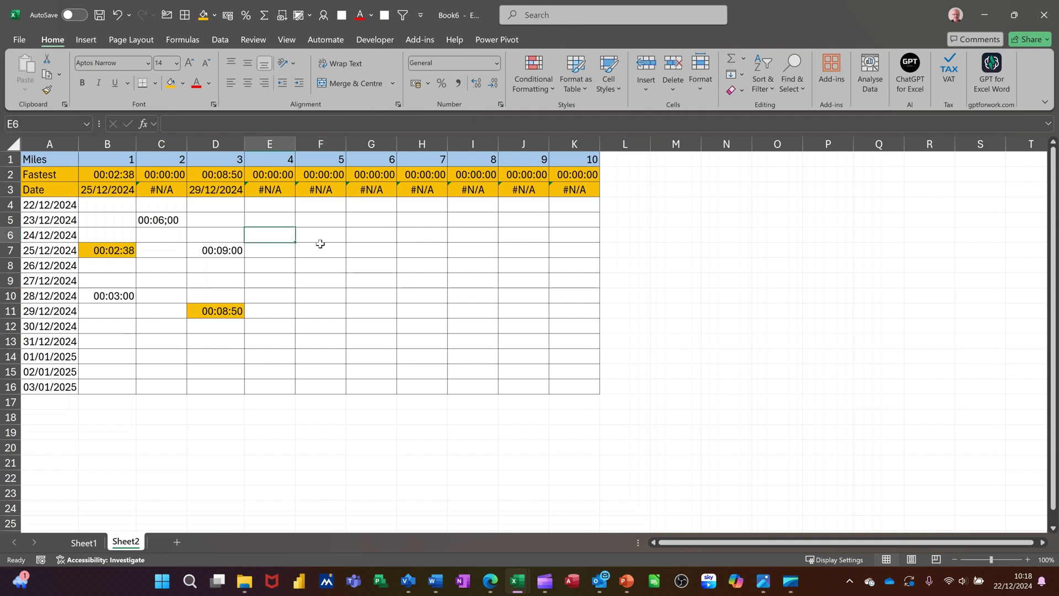
pyautogui.write('00:')
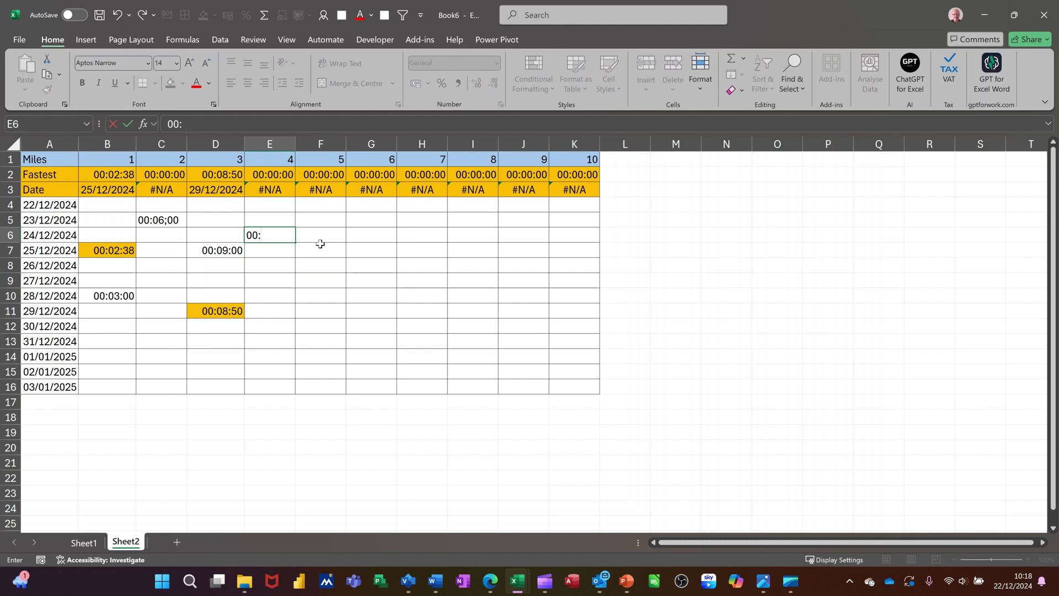
pyautogui.write('12:00')
pyautogui.press('Return')
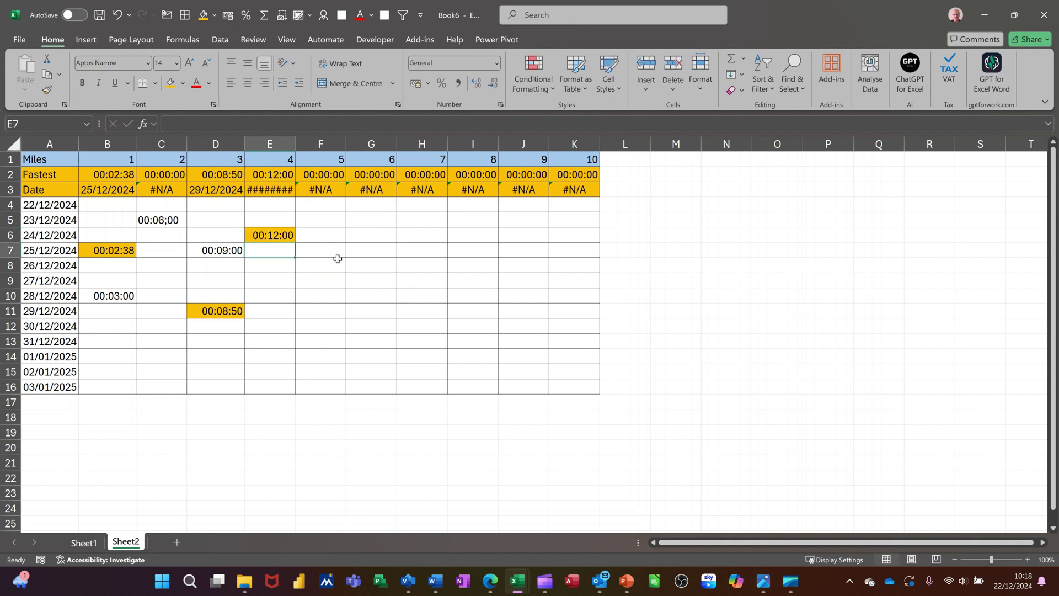
pyautogui.doubleClick(296, 144)
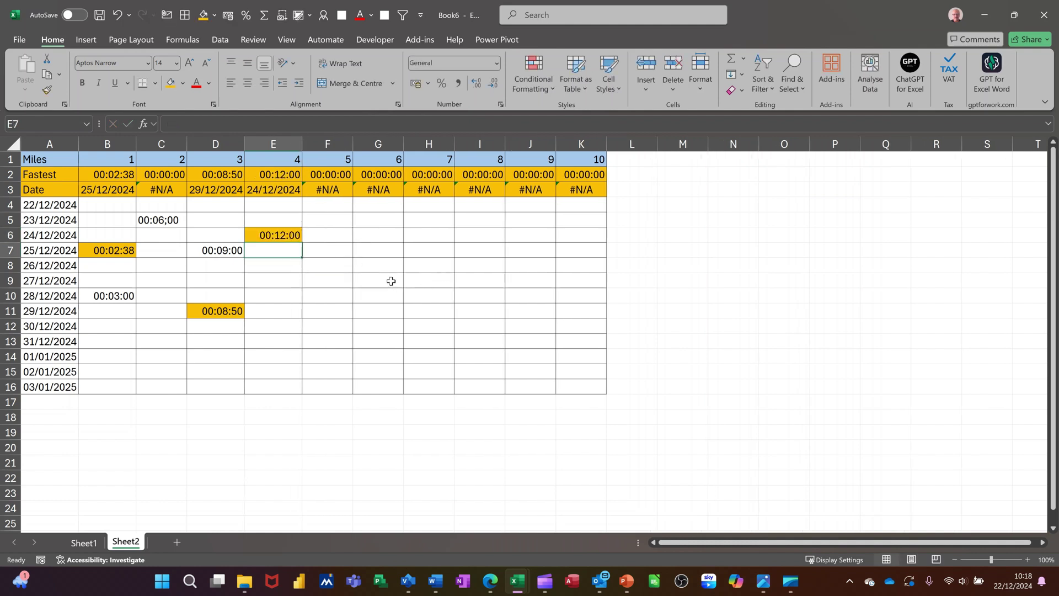
# Step: Enter the 5-mile time 00:17:00 for 31/12/2024 in F13
pyautogui.click(335, 249)
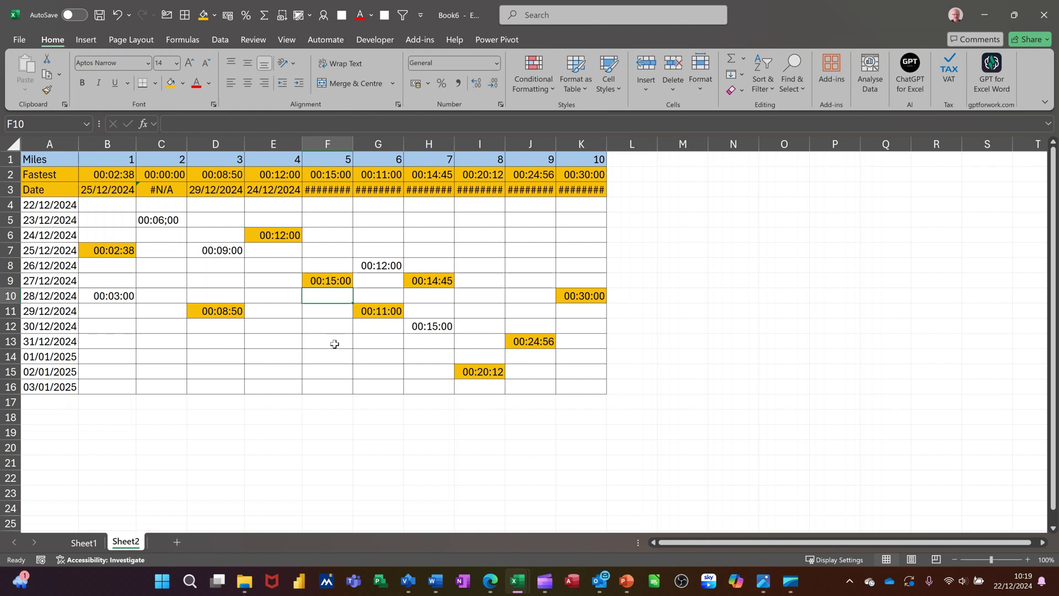
pyautogui.click(343, 346)
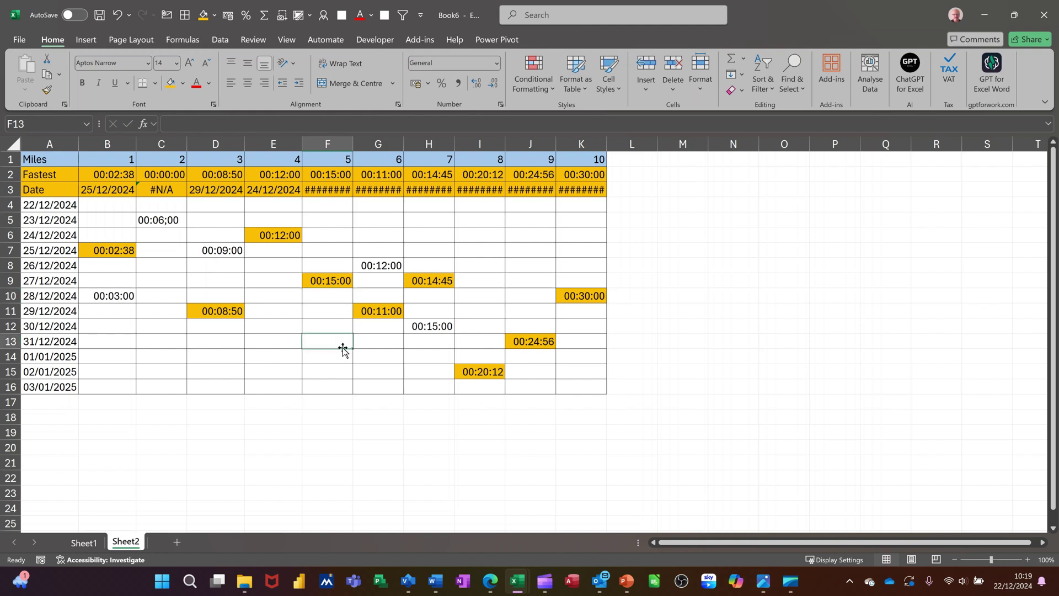
pyautogui.write('00:17')
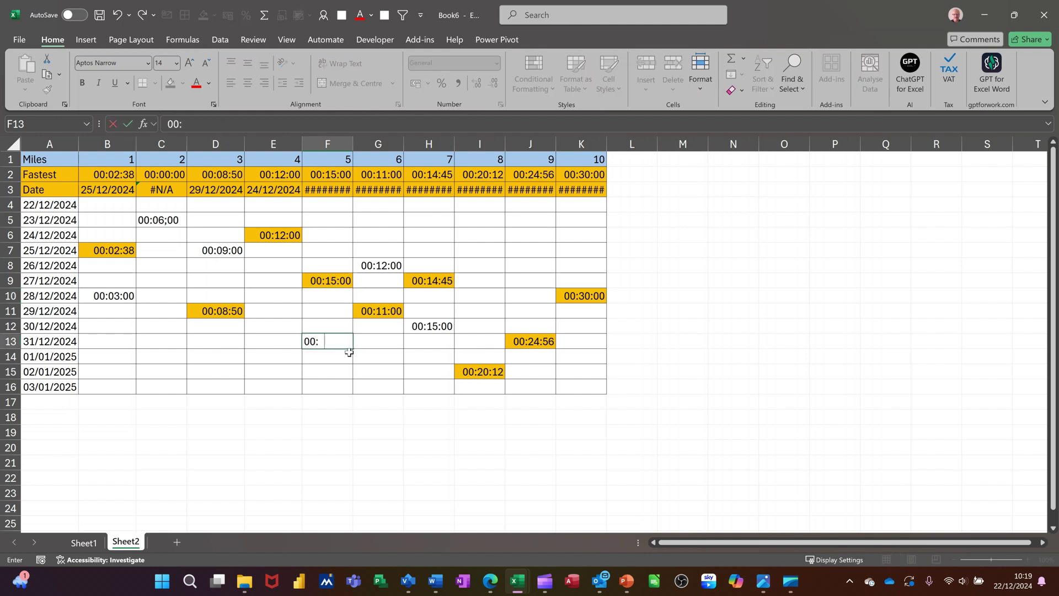
pyautogui.write(':00')
pyautogui.press('Return')
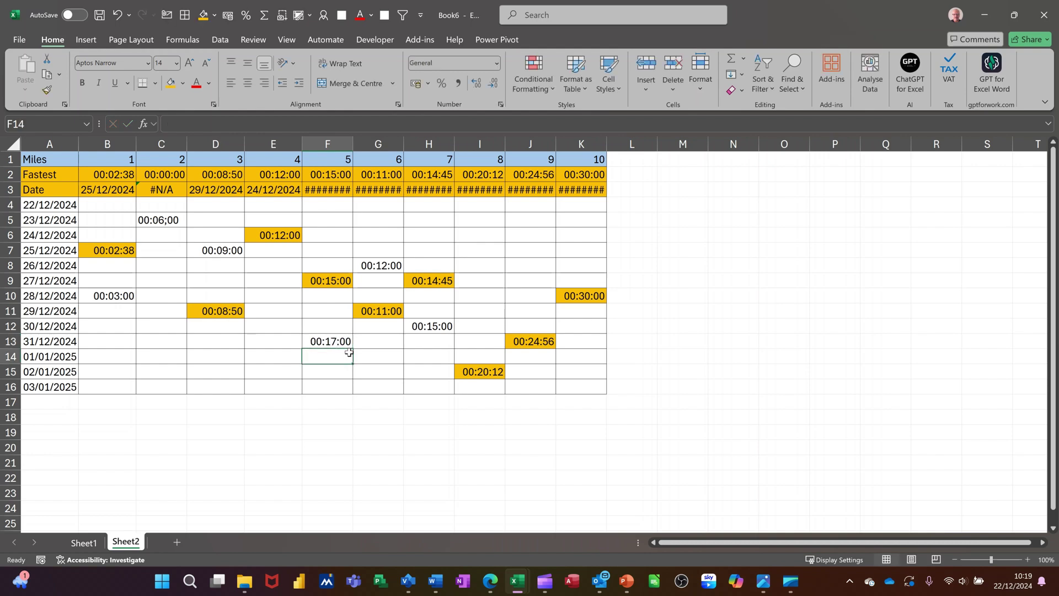
# Step: Autofit all column widths on the sheet so the dates in row 3 fit
pyautogui.click(11, 144)
pyautogui.doubleClick(135, 143)
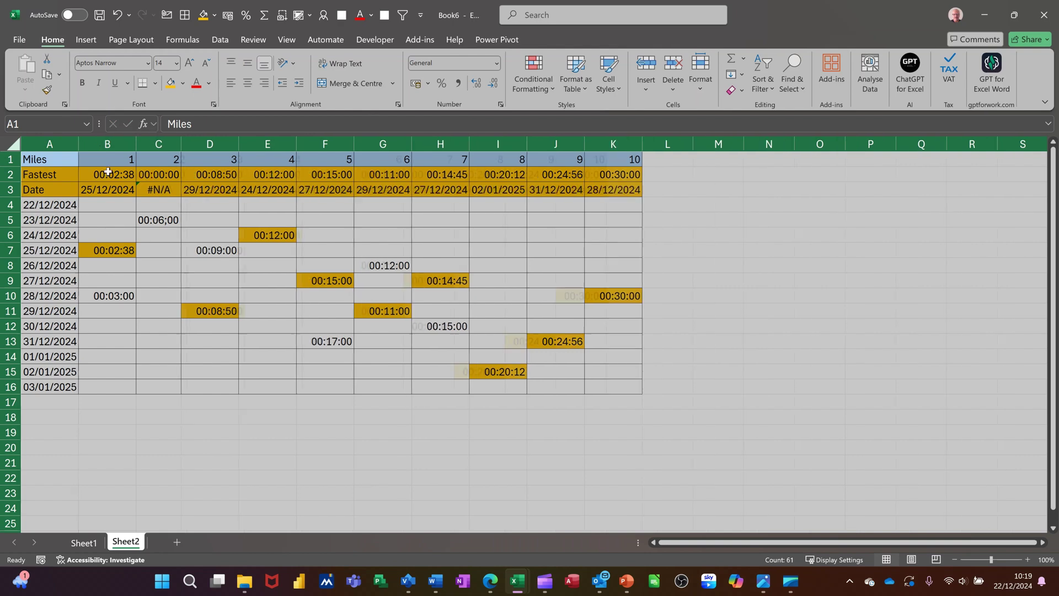
pyautogui.click(473, 235)
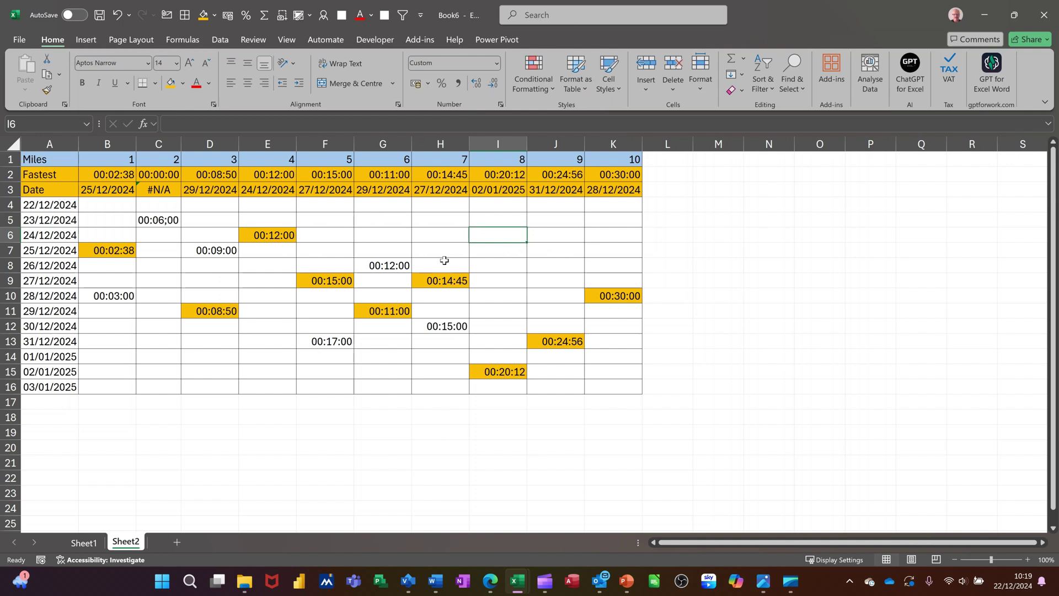
# Step: Correct the mistyped 2-mile time in C5 to 00:06:00 and widen column C to fit its date
pyautogui.click(166, 219)
pyautogui.press('F2')
pyautogui.press('Left')
pyautogui.press('Left')
pyautogui.press('BackSpace')
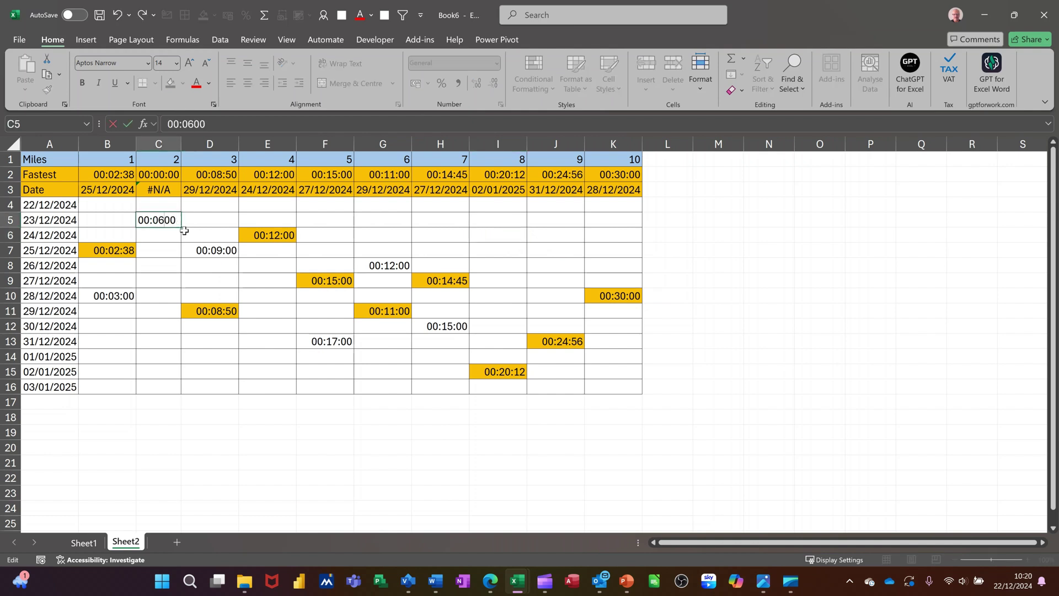
pyautogui.write(':')
pyautogui.press('Return')
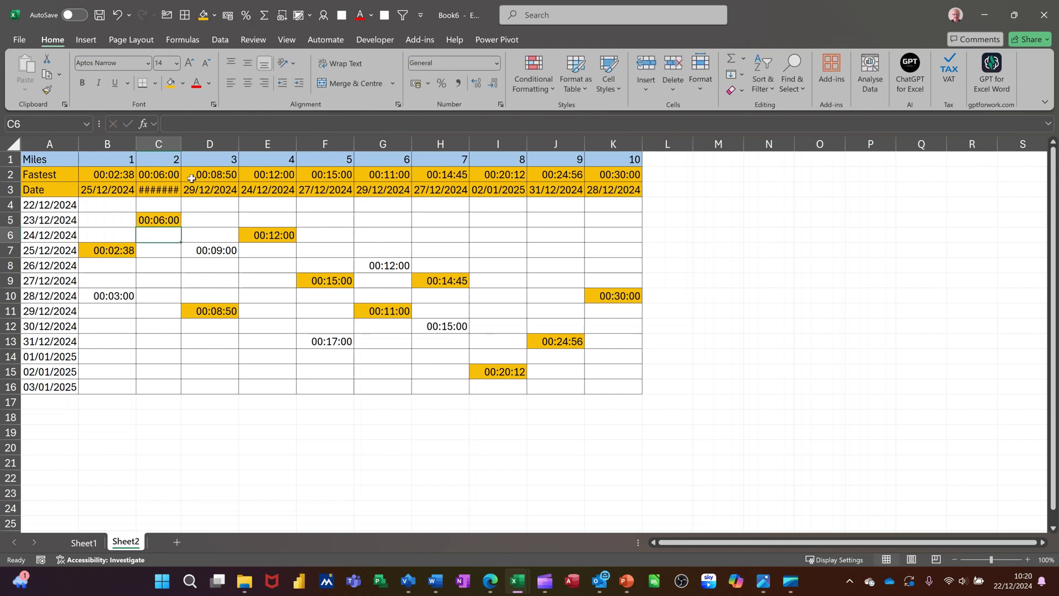
pyautogui.doubleClick(181, 144)
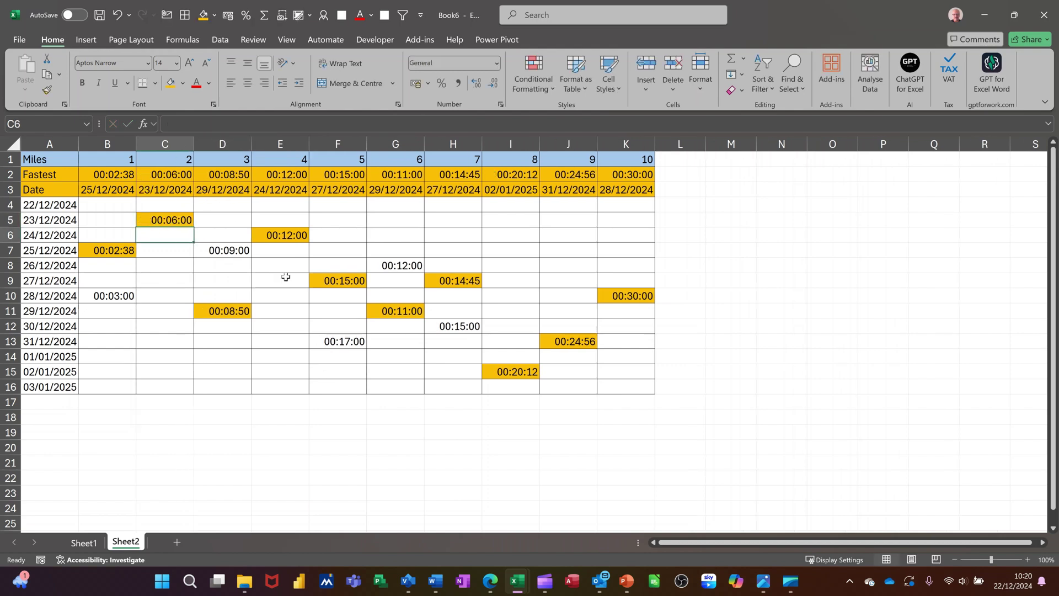